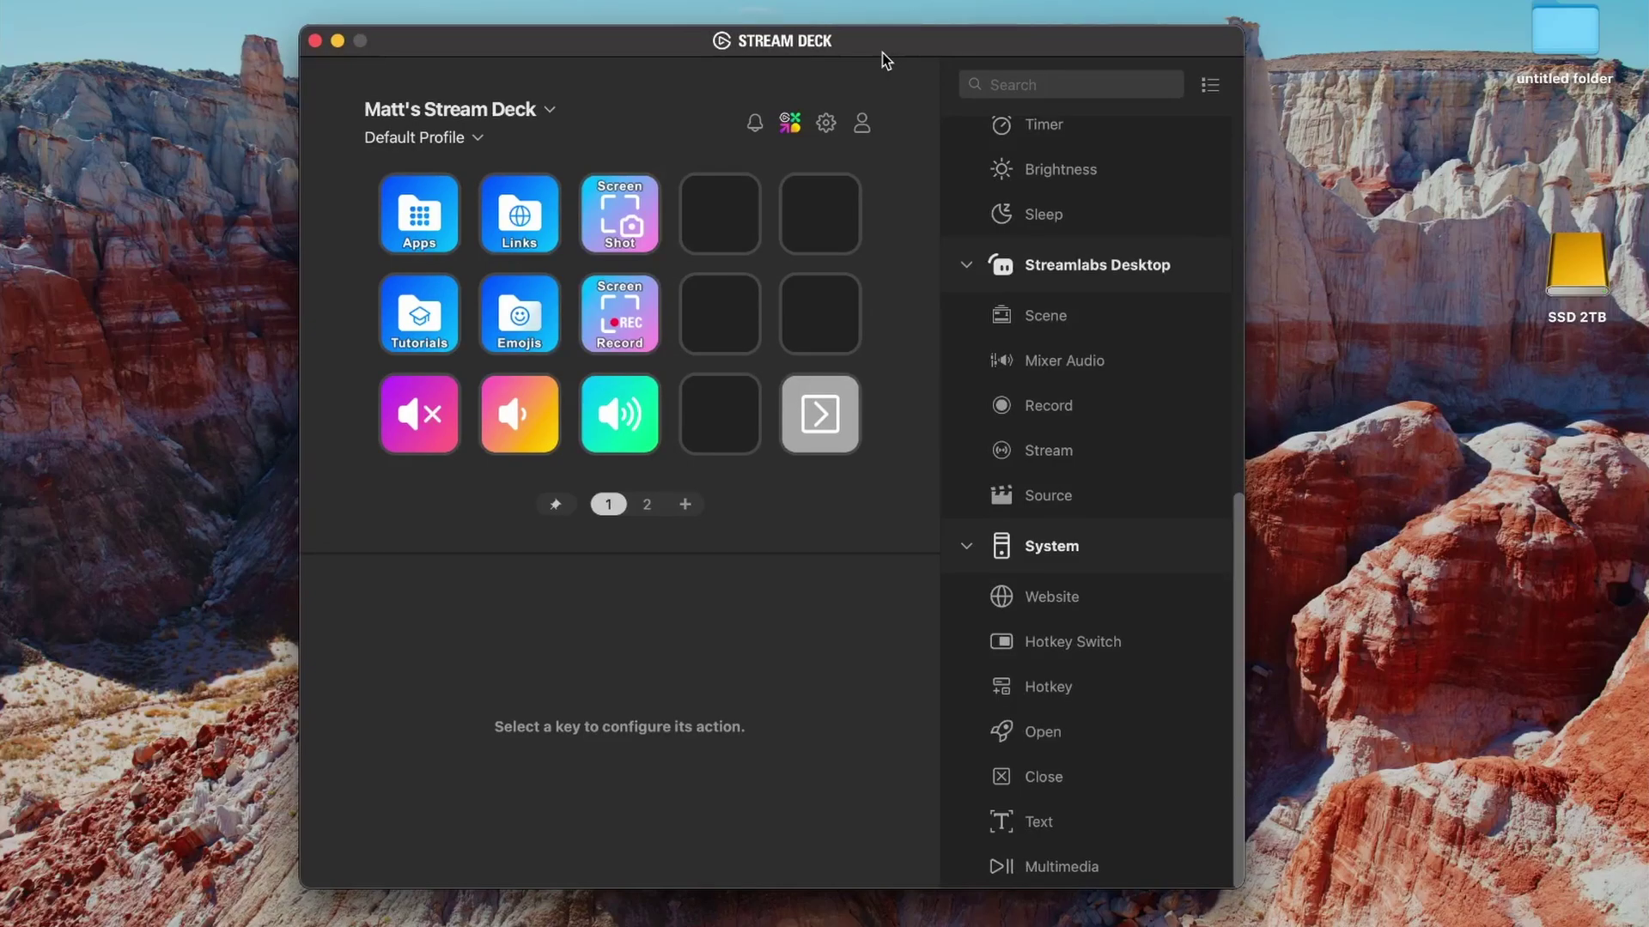
# - Browse the Emojis and Tutorials folders, inspecting the emoji text keys and the exit key
pyautogui.click(500, 309)
pyautogui.doubleClick(502, 314)
pyautogui.click(550, 338)
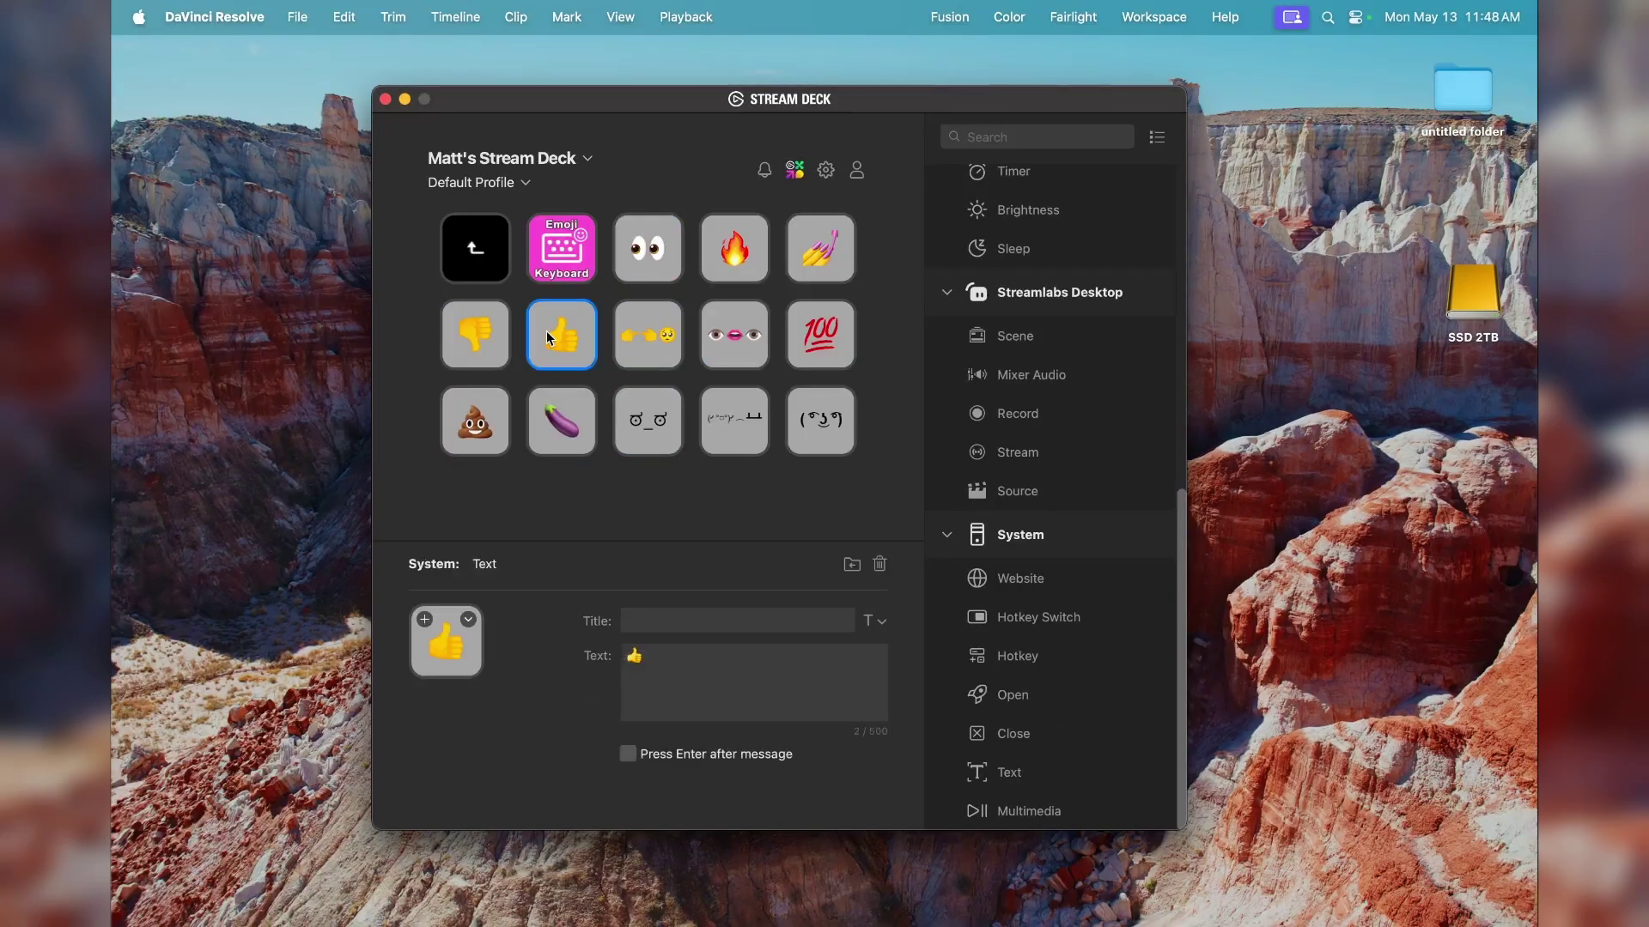
pyautogui.click(742, 316)
pyautogui.click(487, 271)
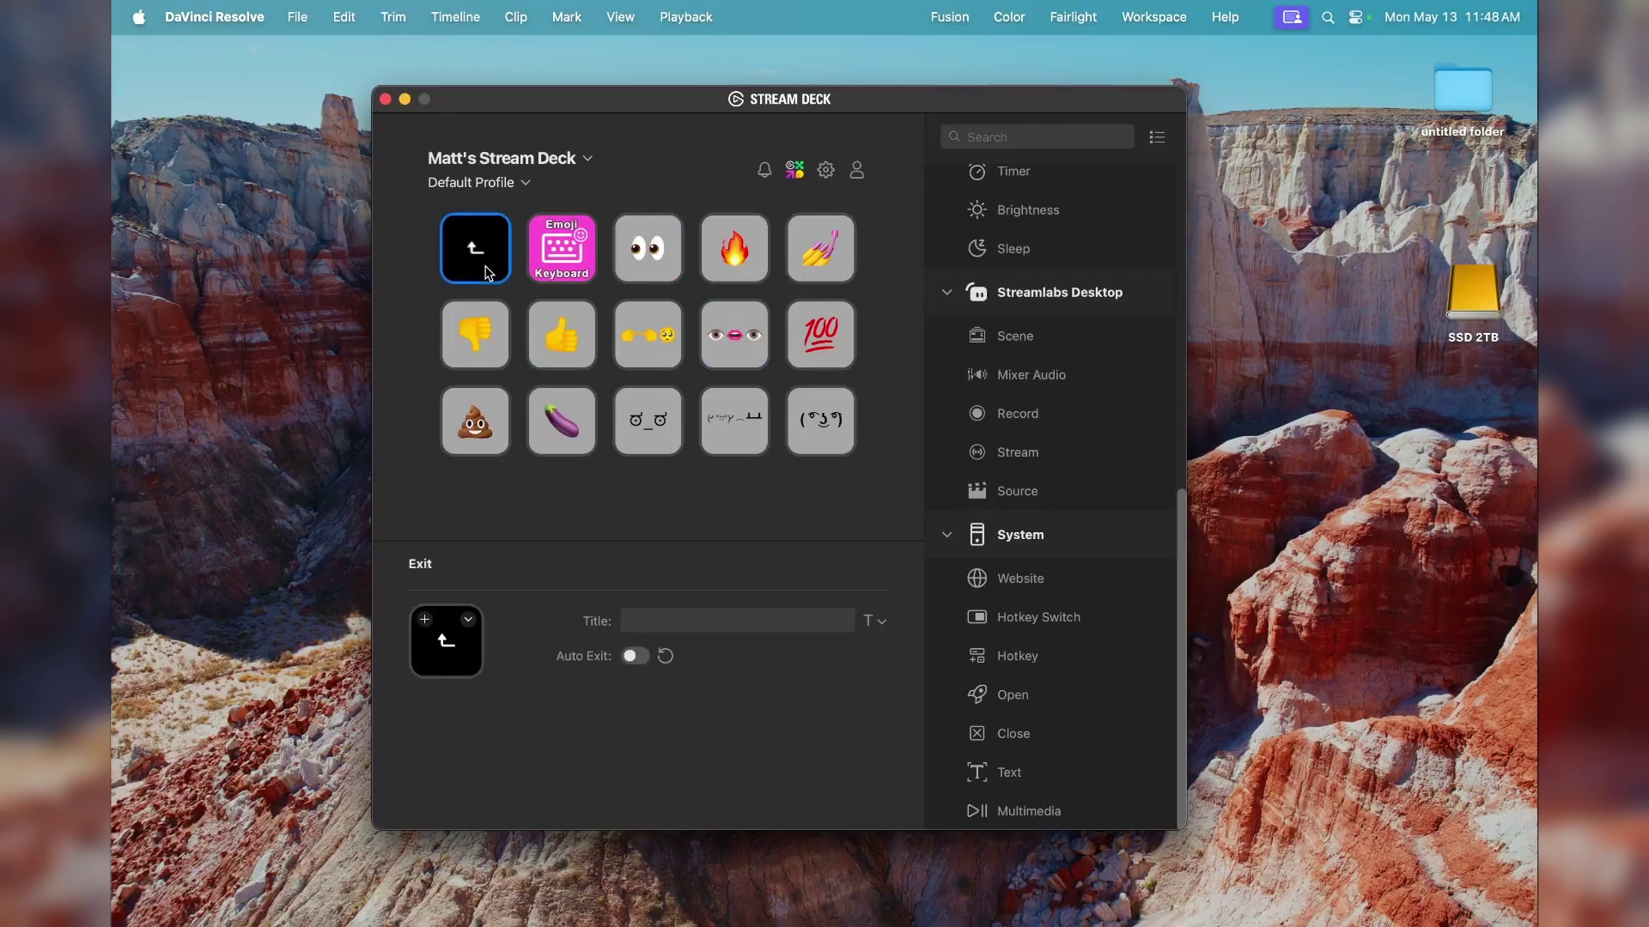
pyautogui.doubleClick(486, 271)
pyautogui.doubleClick(479, 339)
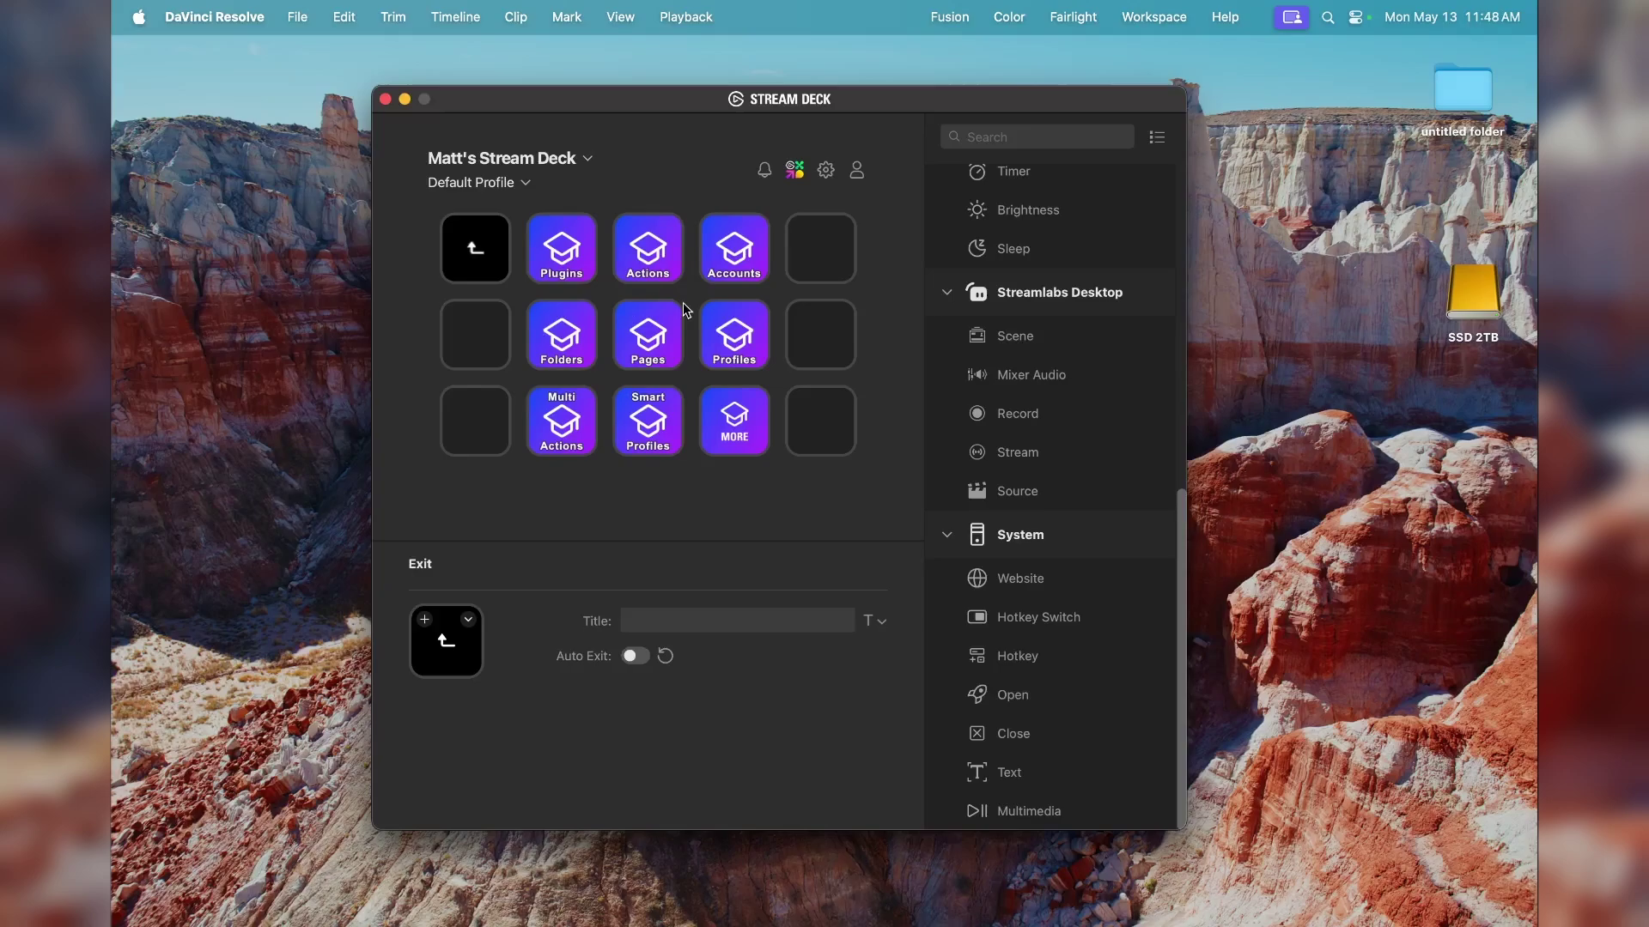
pyautogui.doubleClick(487, 272)
# - In the Apps folder, check Resolve's Cmd+4, Cmd+5 (Razor) and Cmd+6 (Trim End) shortcuts
pyautogui.doubleClick(567, 331)
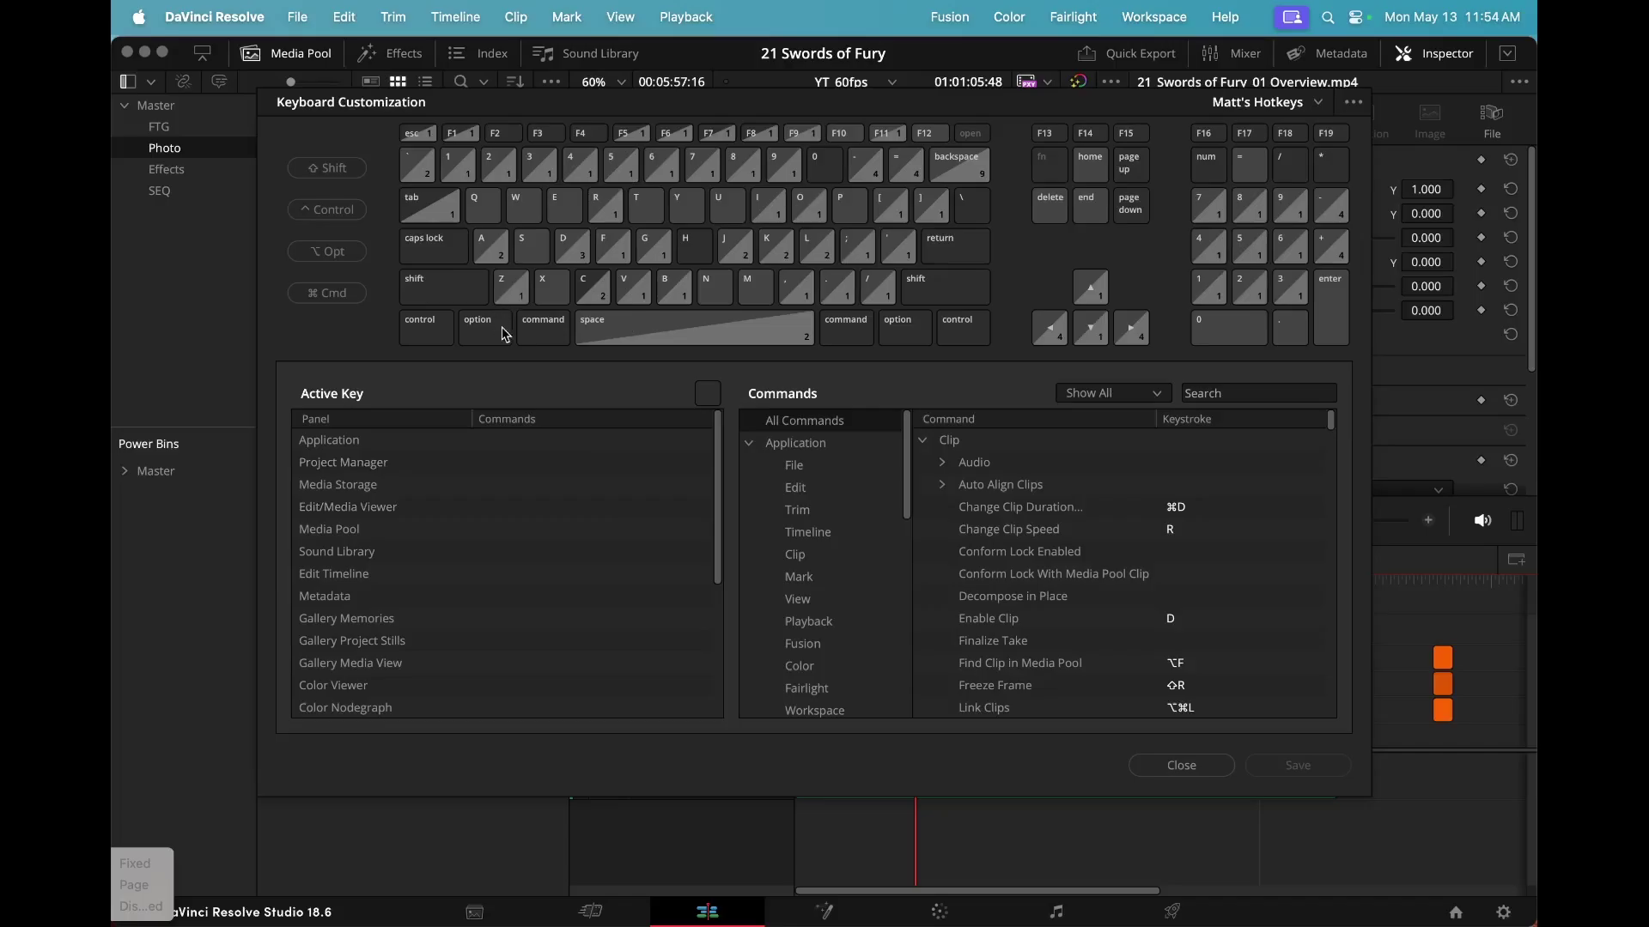
pyautogui.click(530, 335)
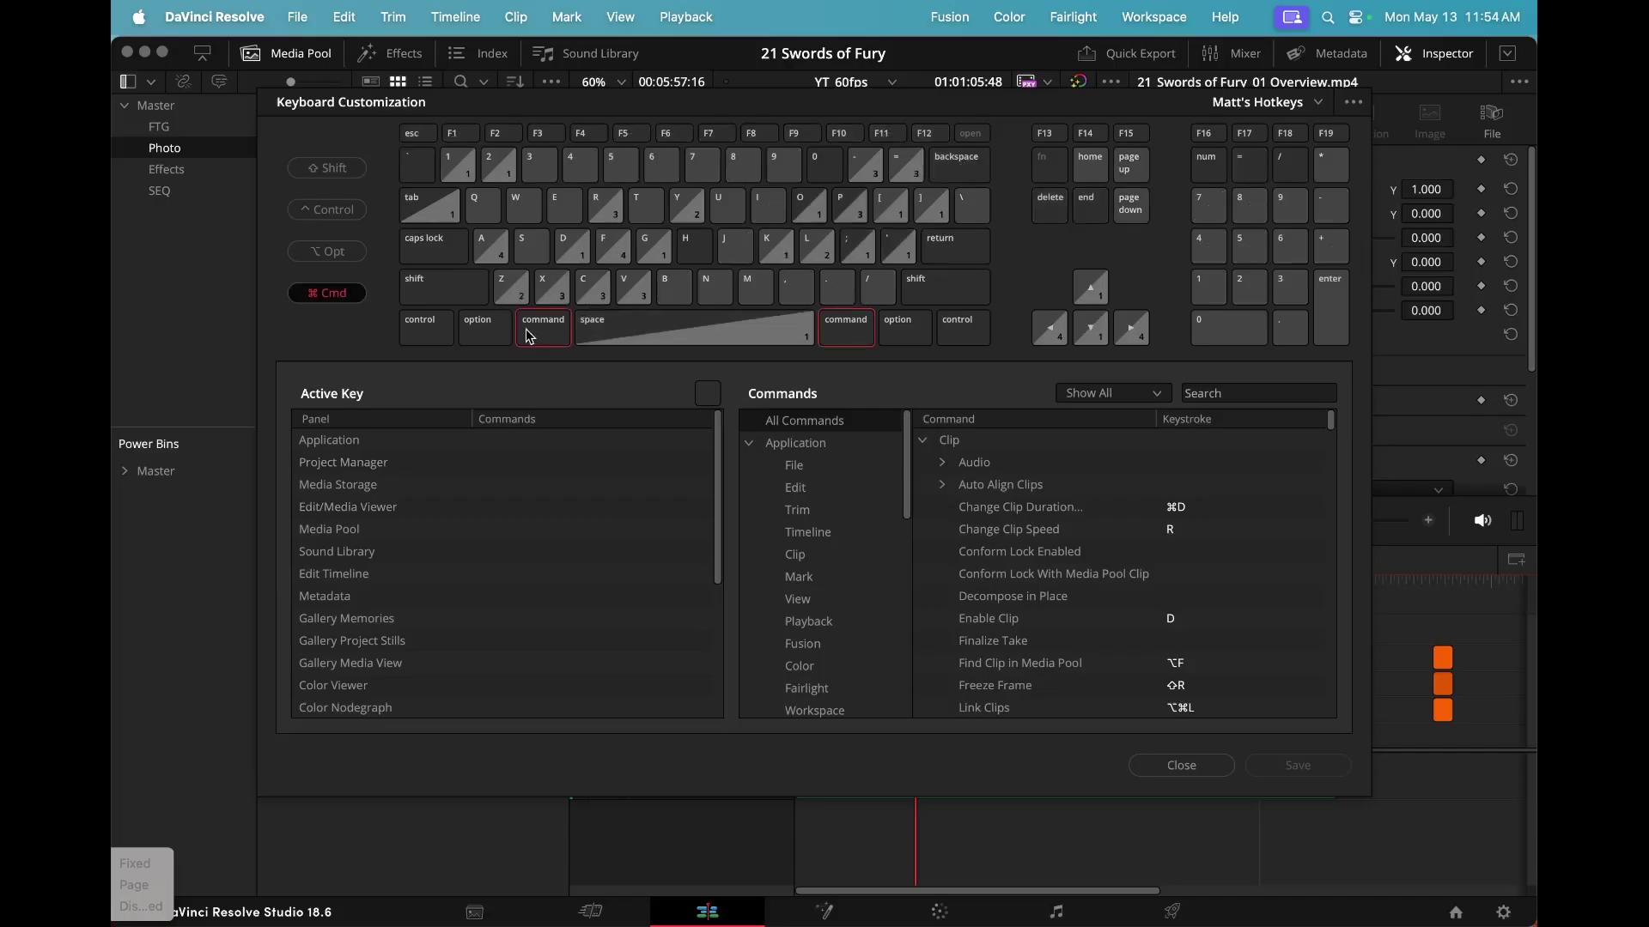
pyautogui.click(588, 168)
pyautogui.click(617, 172)
pyautogui.click(666, 171)
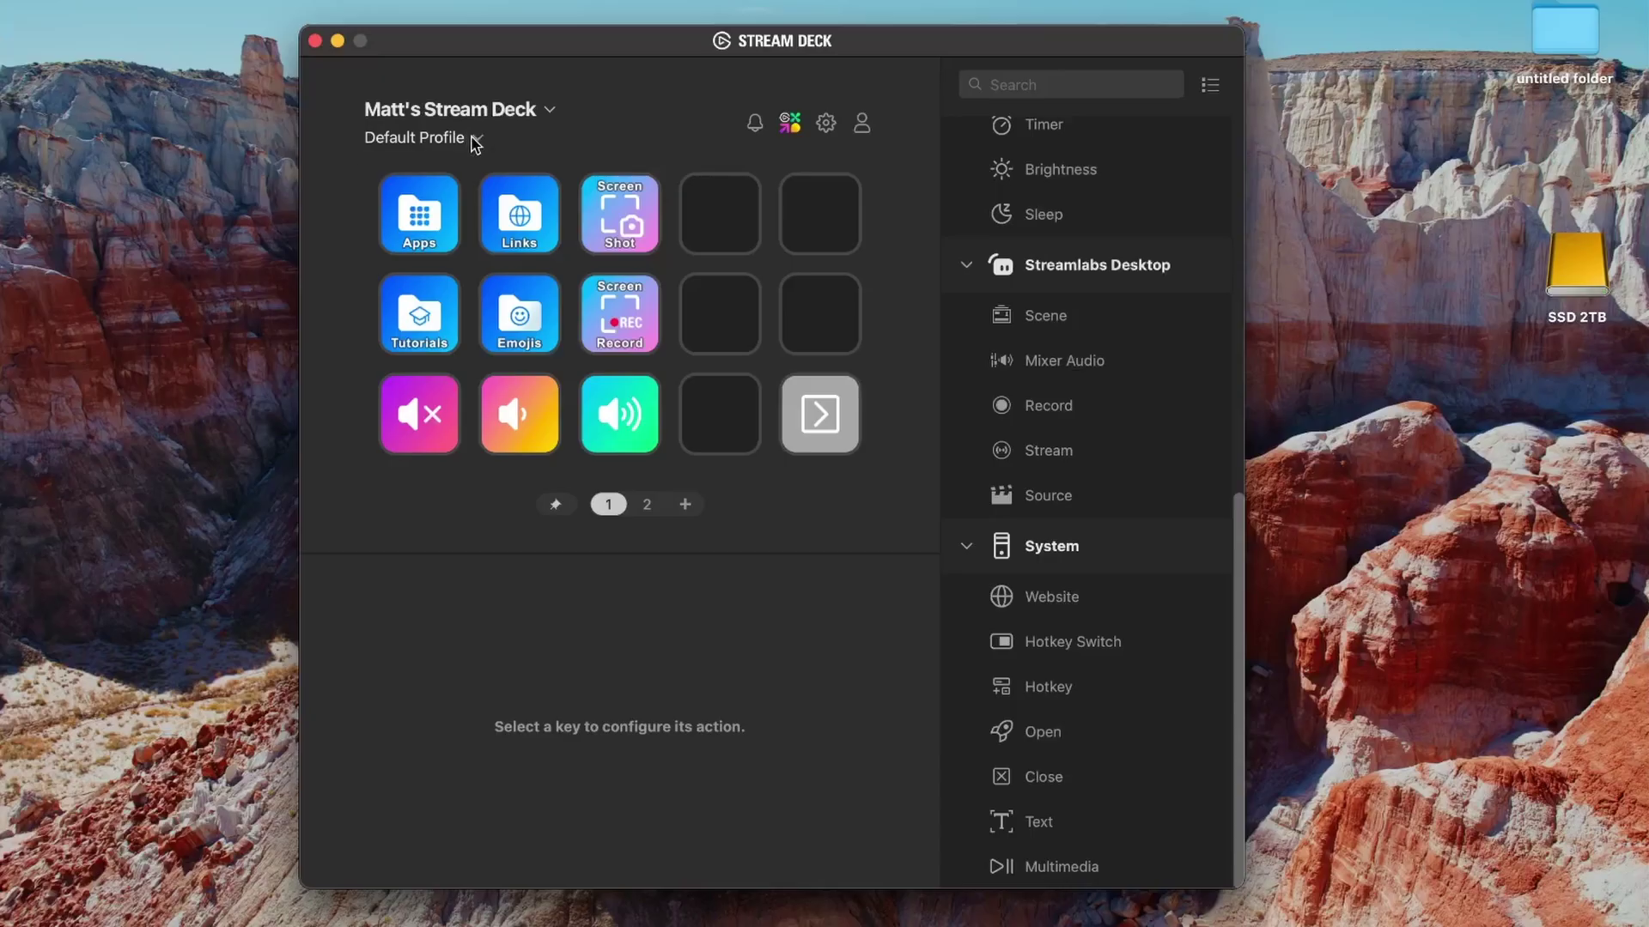
# - Create a new empty profile named 'DaVanci Resolve'
pyautogui.click(474, 140)
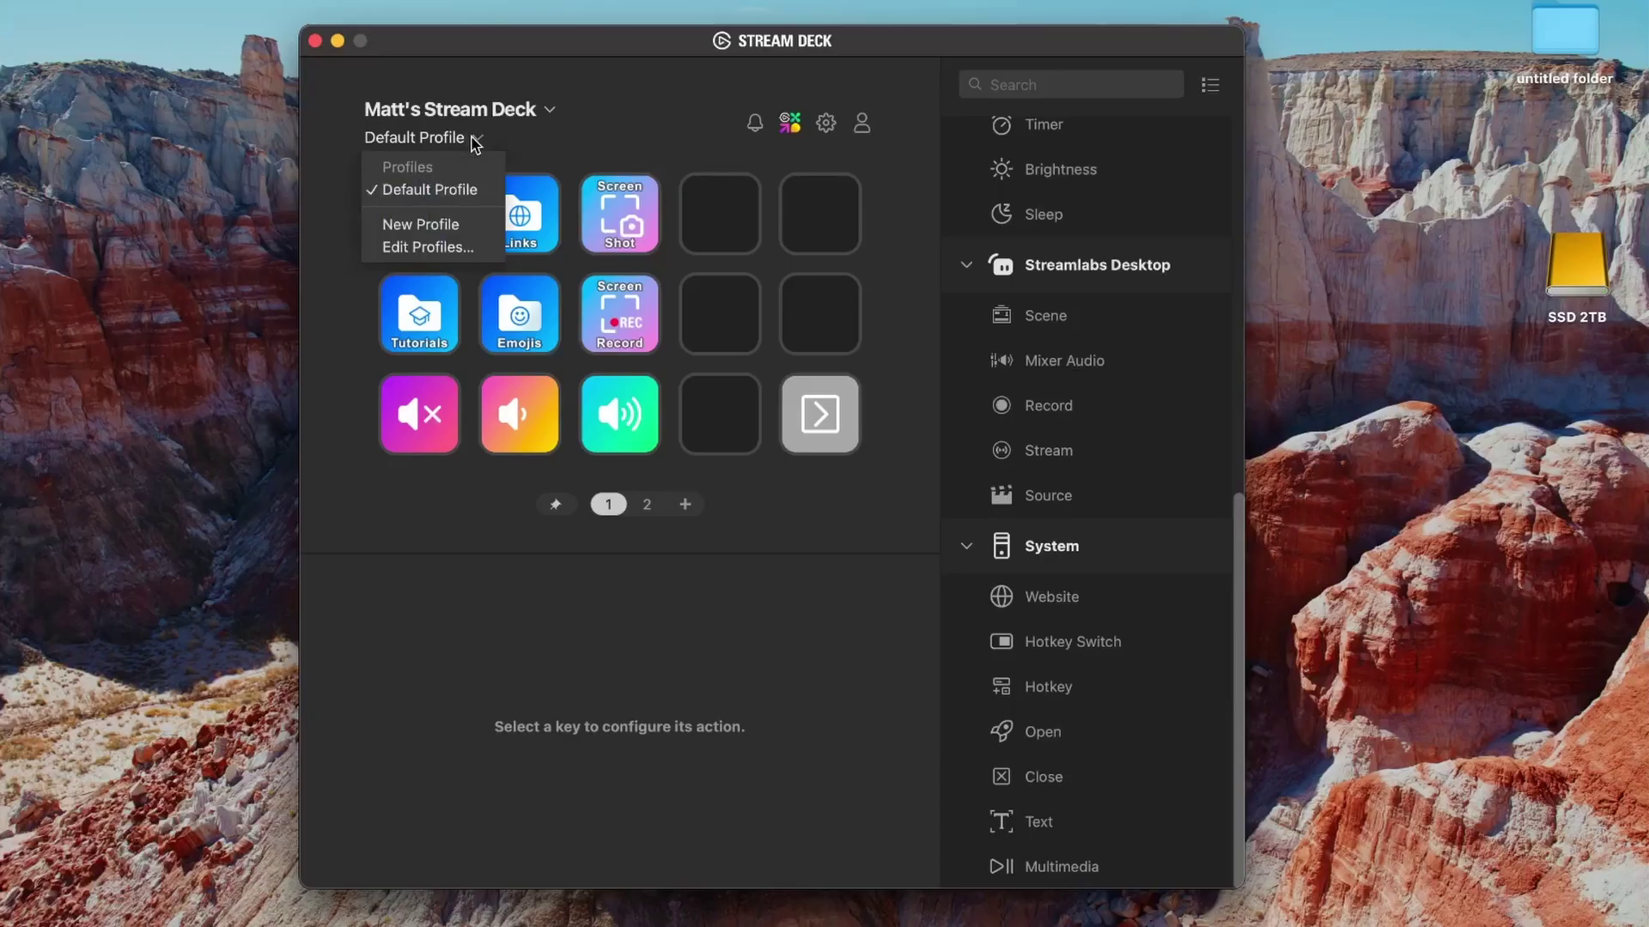
pyautogui.click(451, 225)
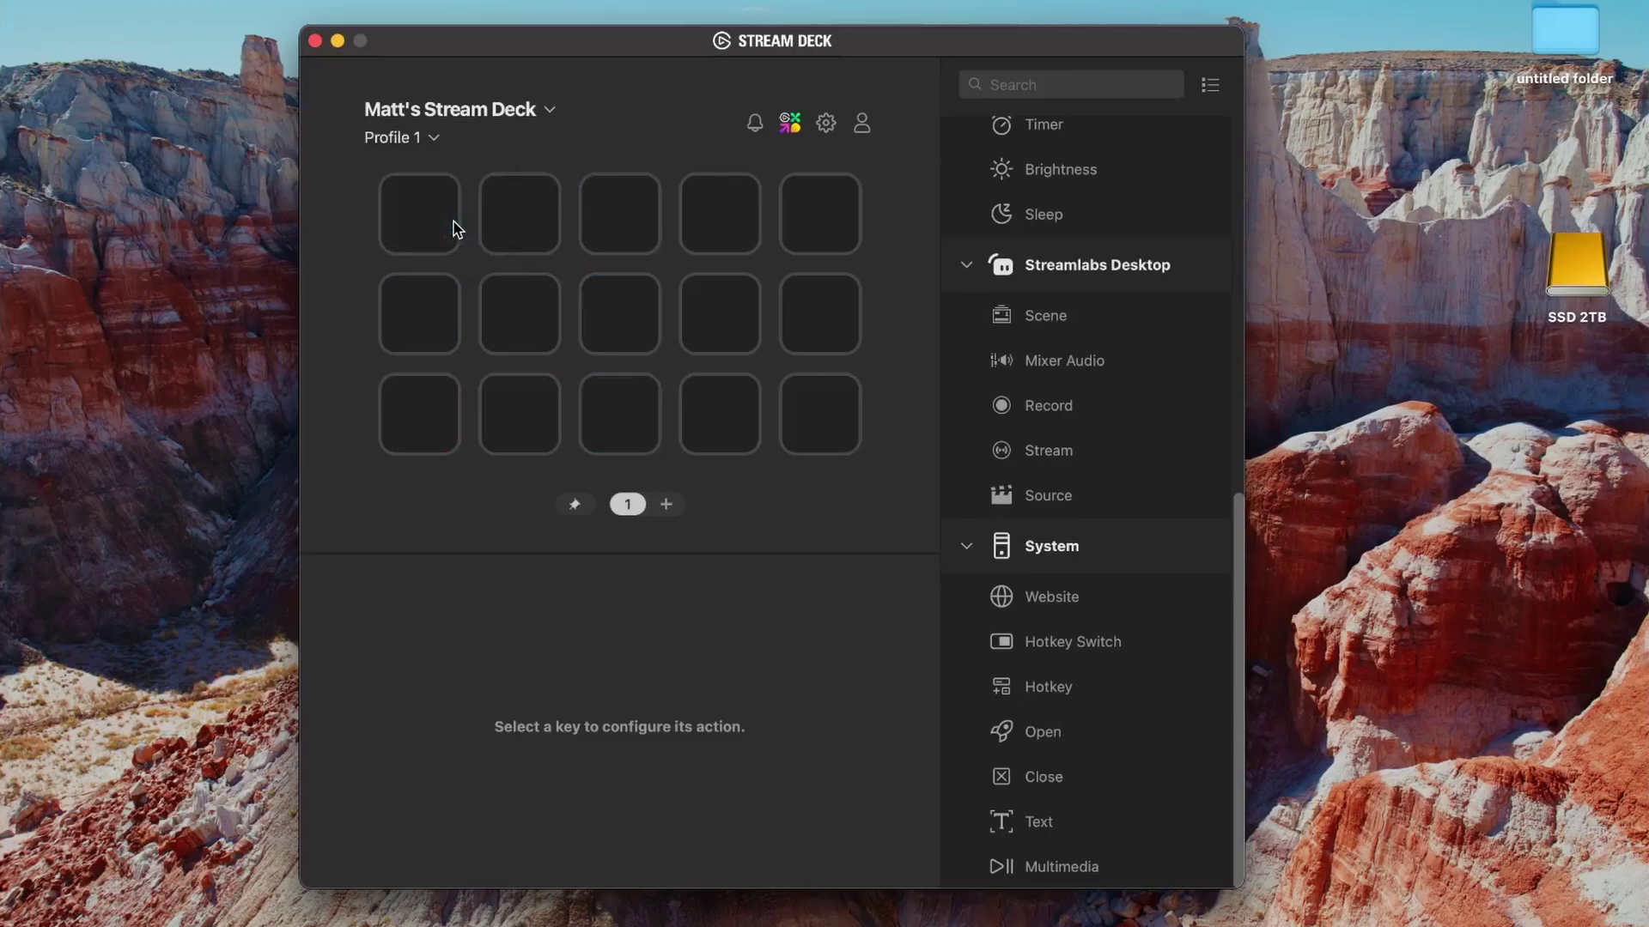
pyautogui.click(405, 145)
pyautogui.click(427, 271)
pyautogui.write('DaVanci Resolve')
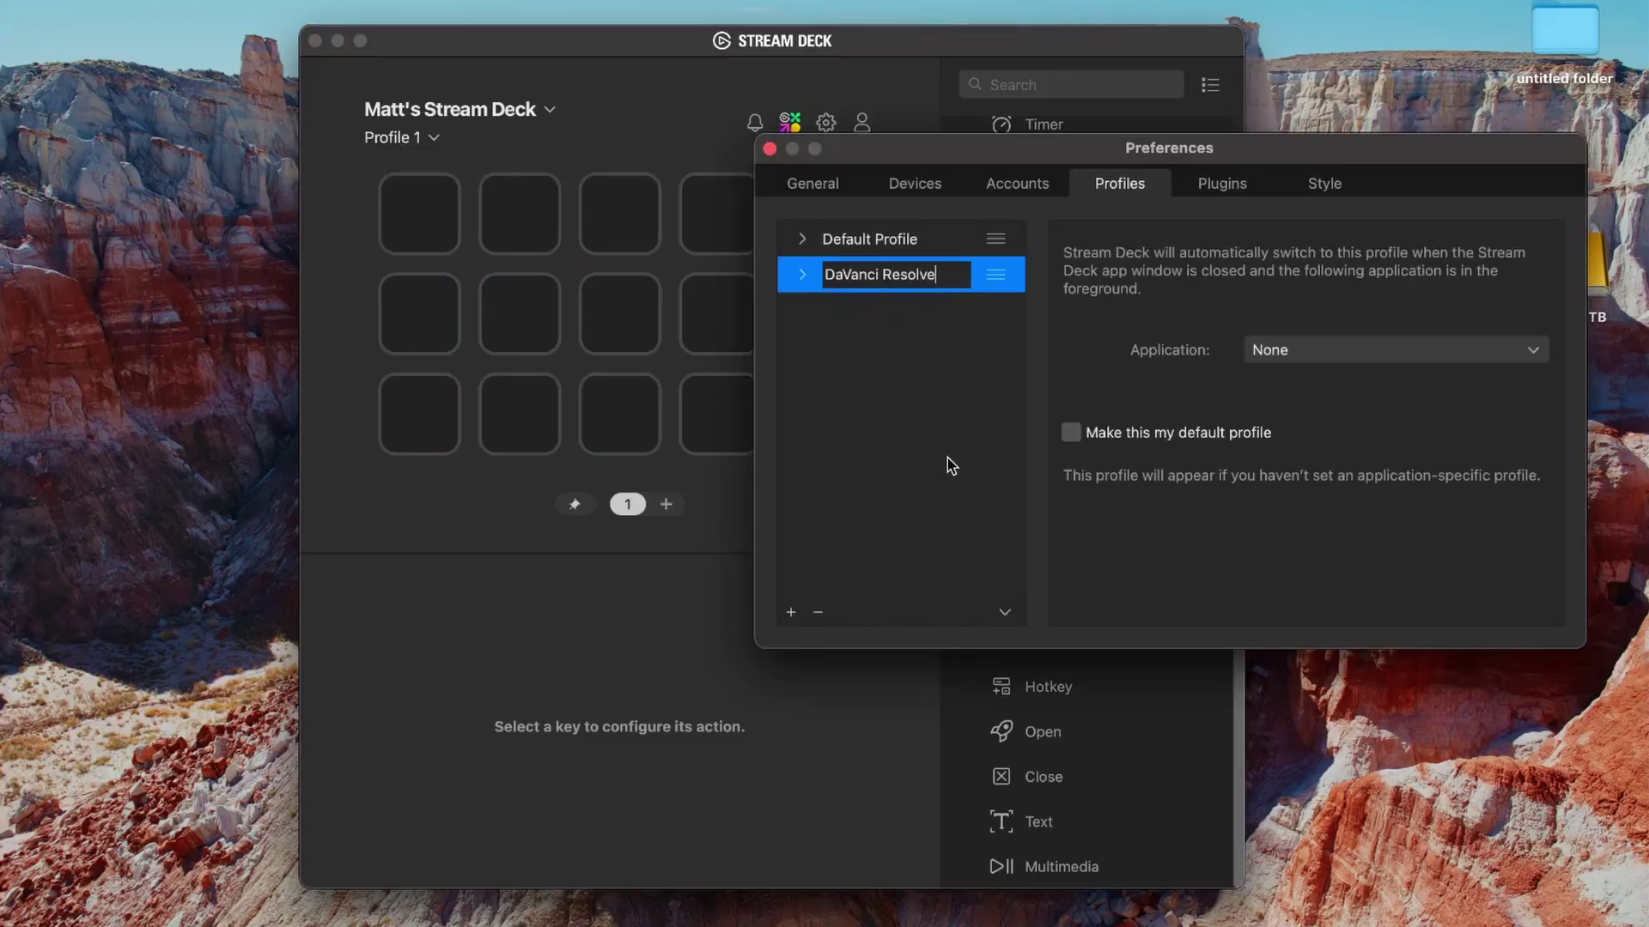
pyautogui.press('Return')
# - Link the profile to the DaVinci Resolve application and close Preferences
pyautogui.click(1298, 348)
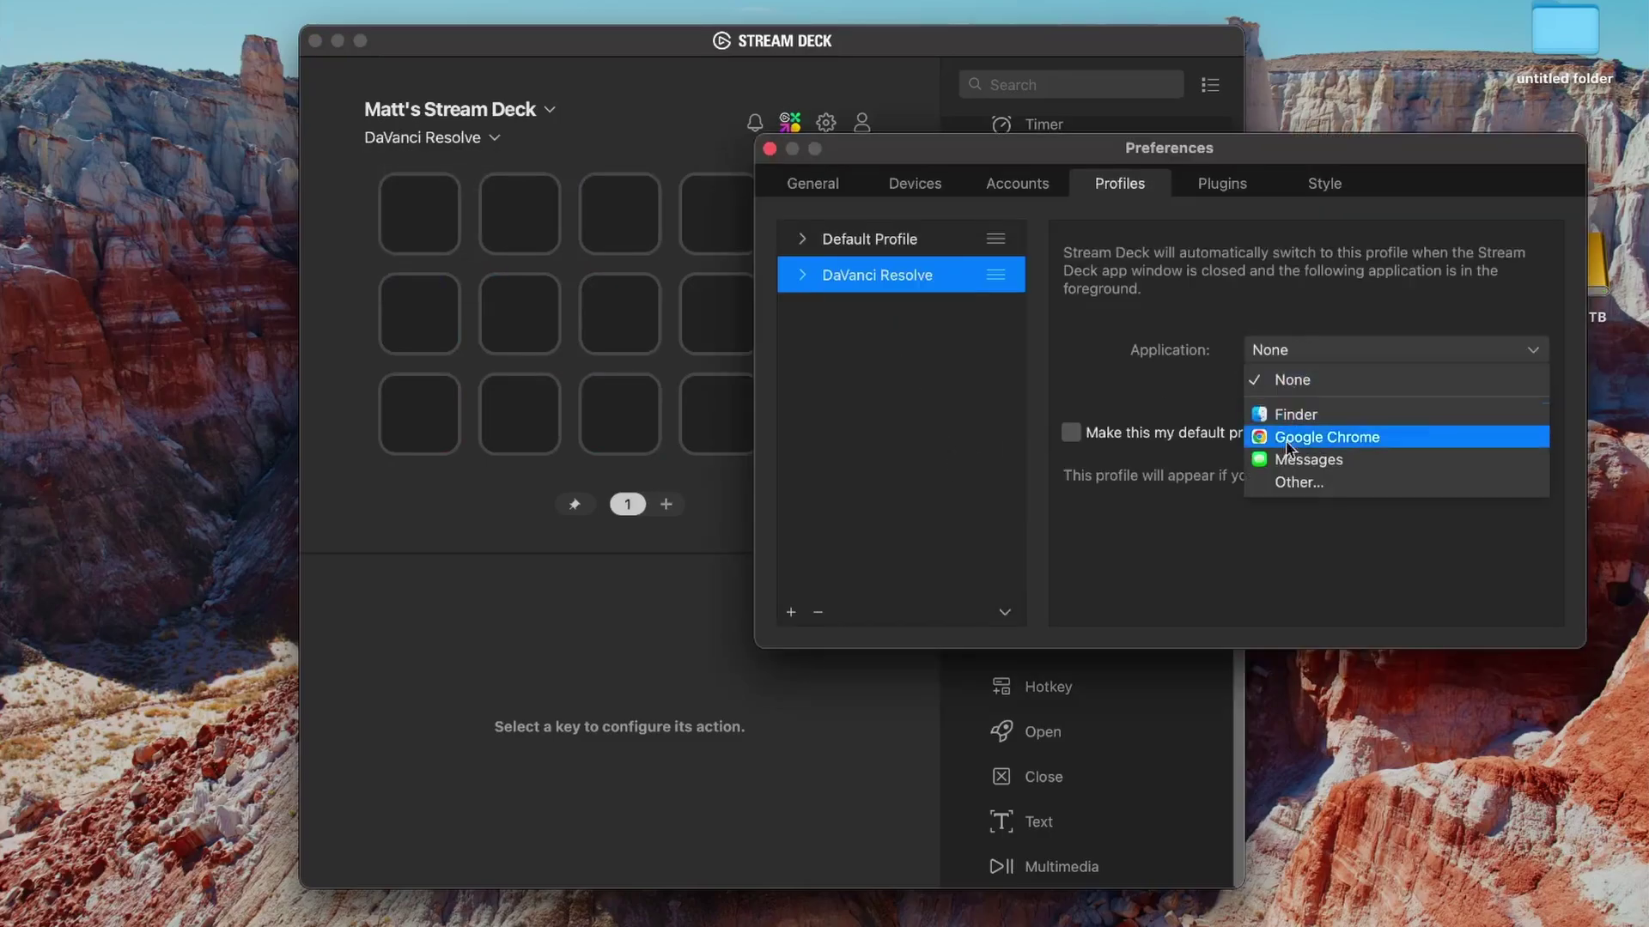
pyautogui.click(1288, 474)
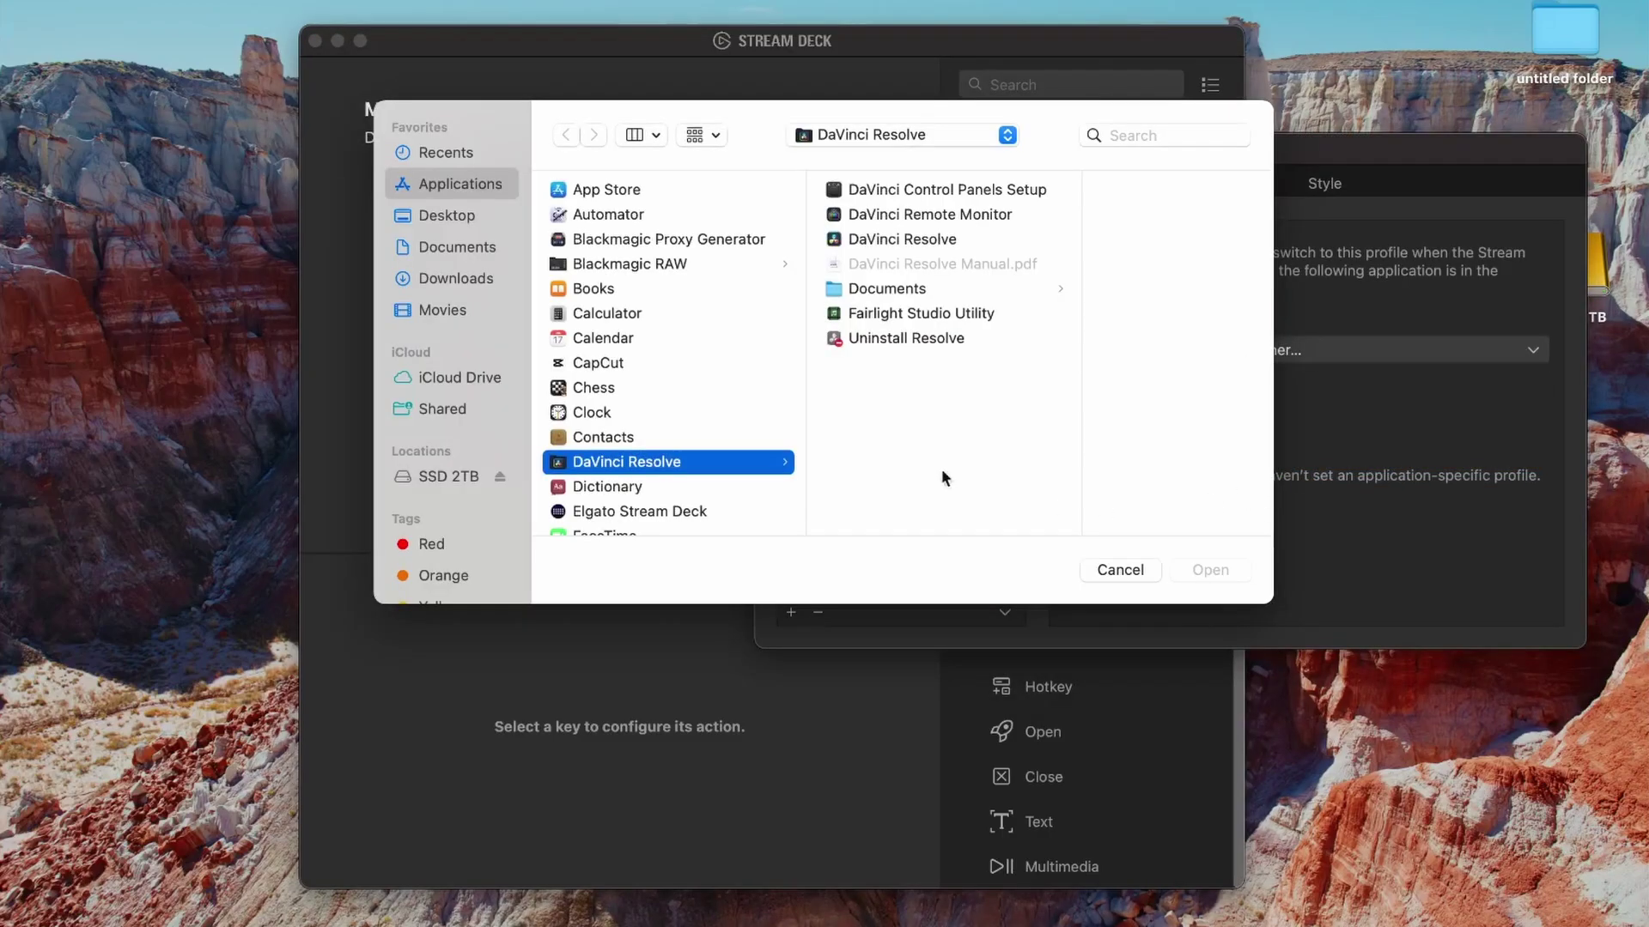
pyautogui.click(938, 238)
pyautogui.hscroll(-3, 633, 275)
pyautogui.scroll(-3, 633, 276)
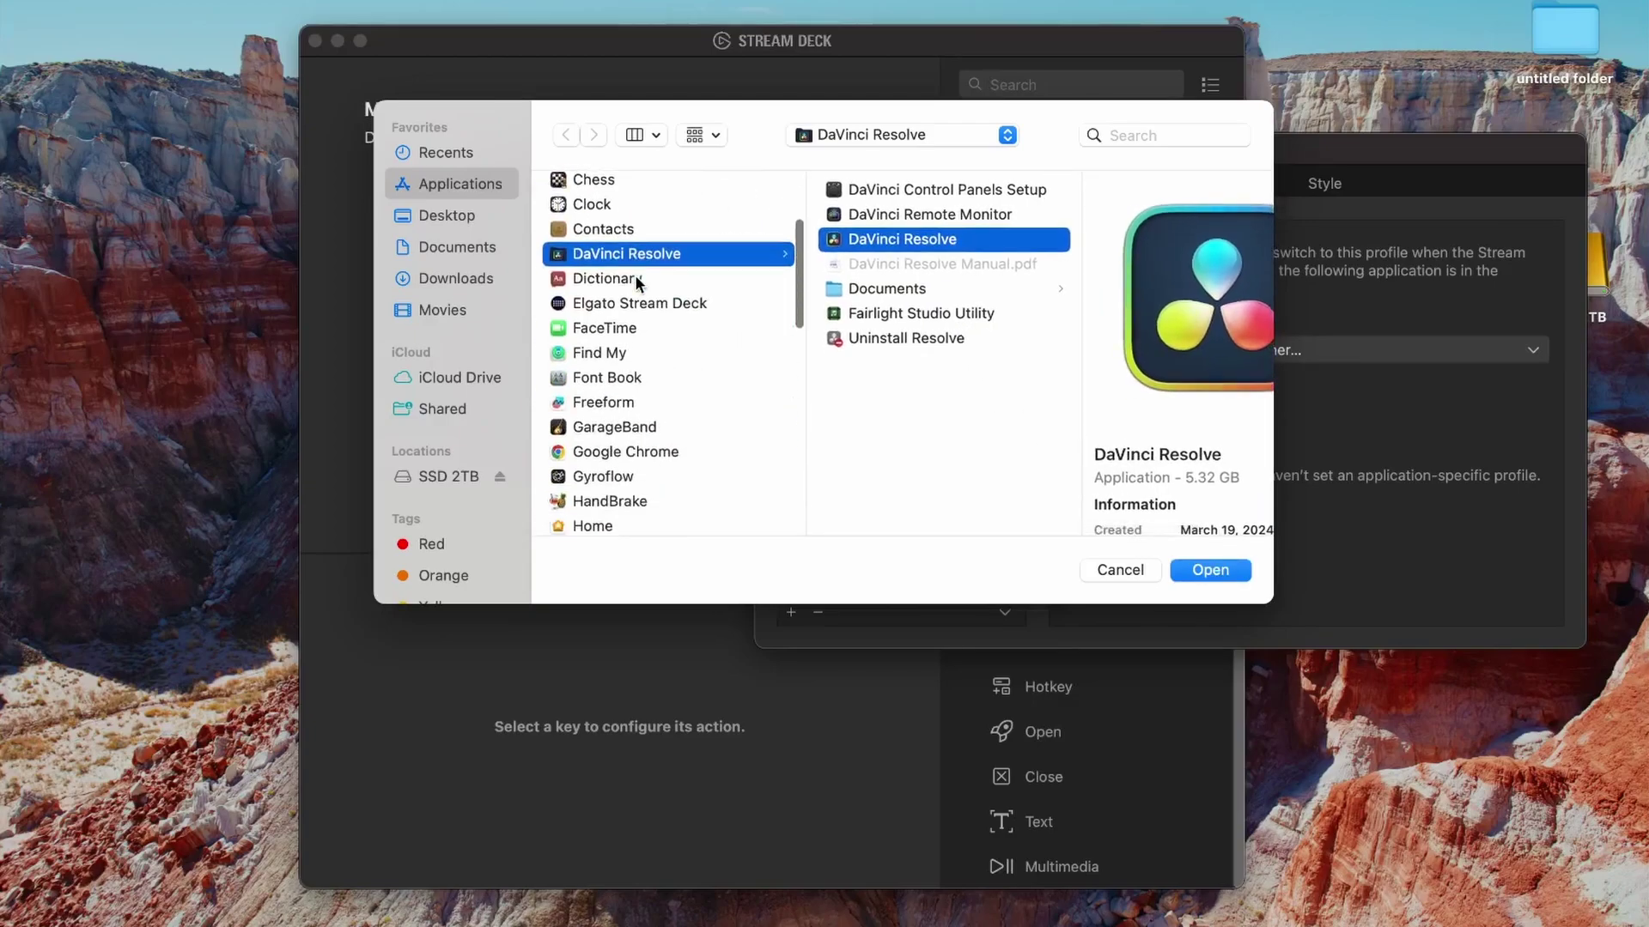
pyautogui.scroll(2, 633, 276)
pyautogui.hscroll(3, 1170, 527)
pyautogui.click(1223, 572)
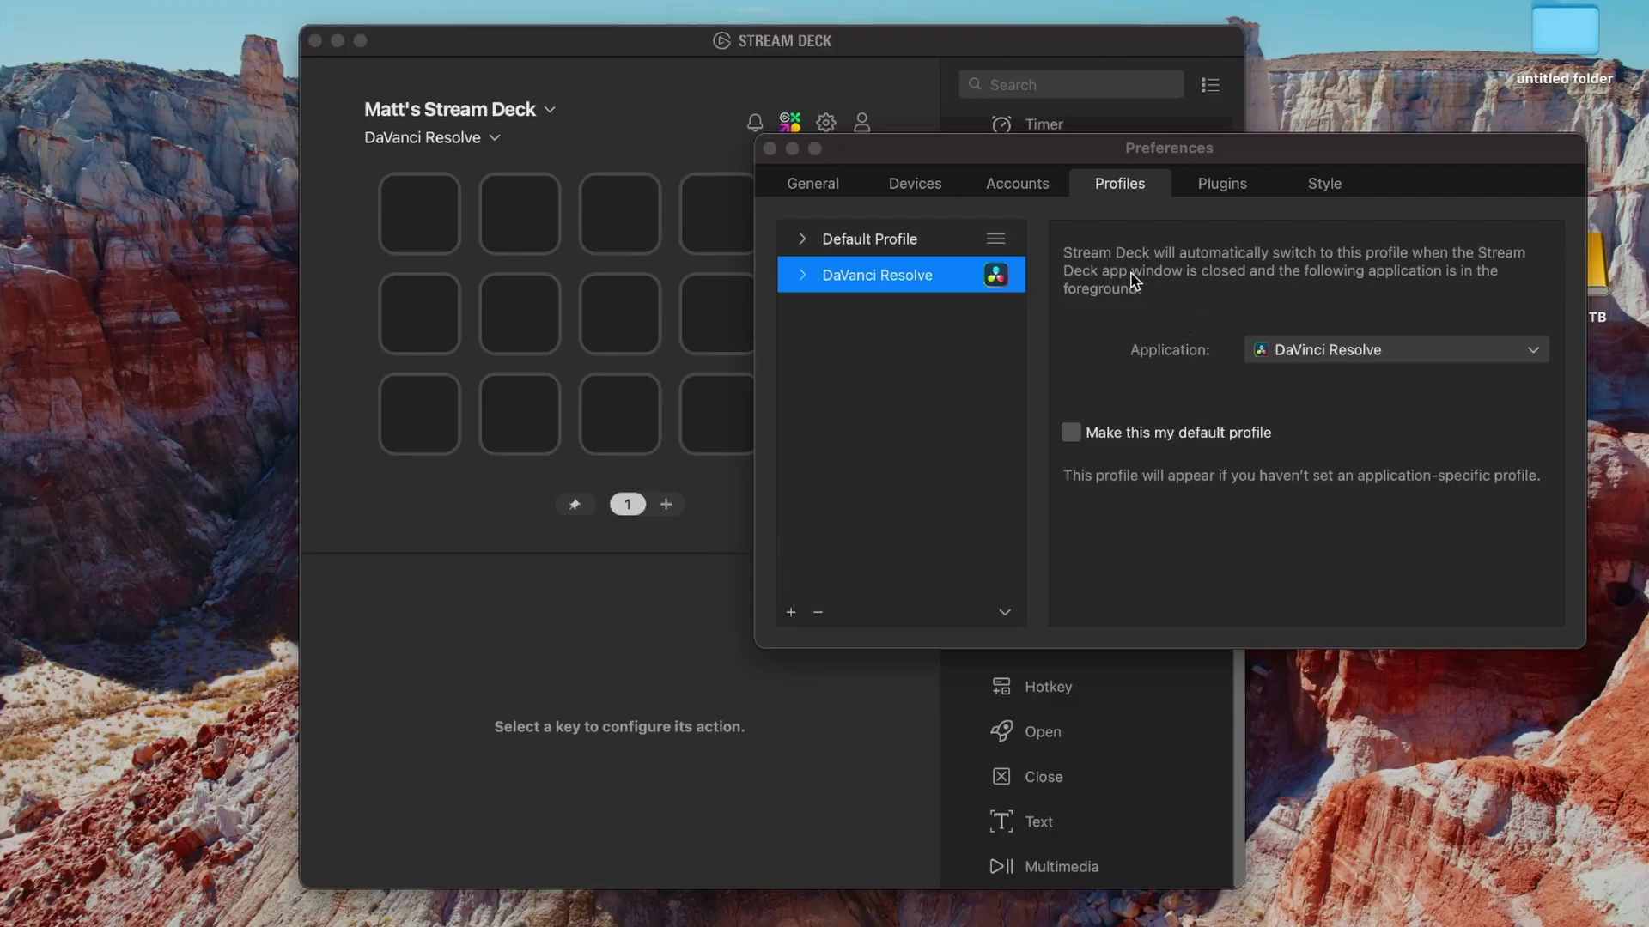
pyautogui.press('super+w')
# - Put a Switch Profile action targeting Default Profile on the first key
pyautogui.scroll(10, 1039, 320)
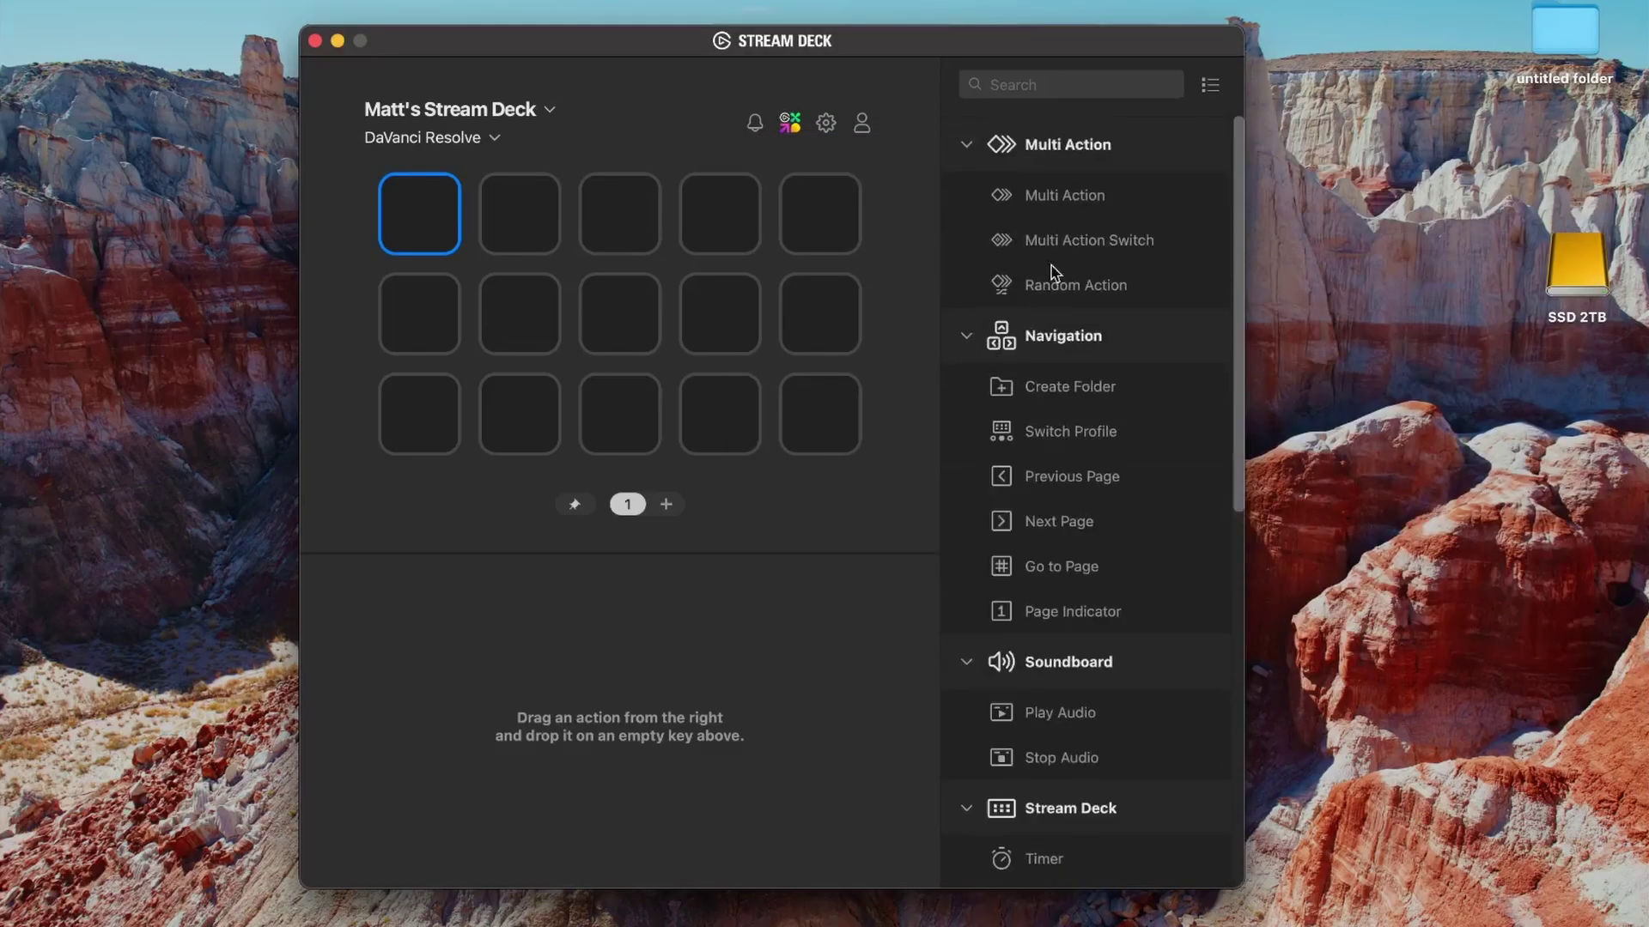
pyautogui.scroll(-2, 1062, 440)
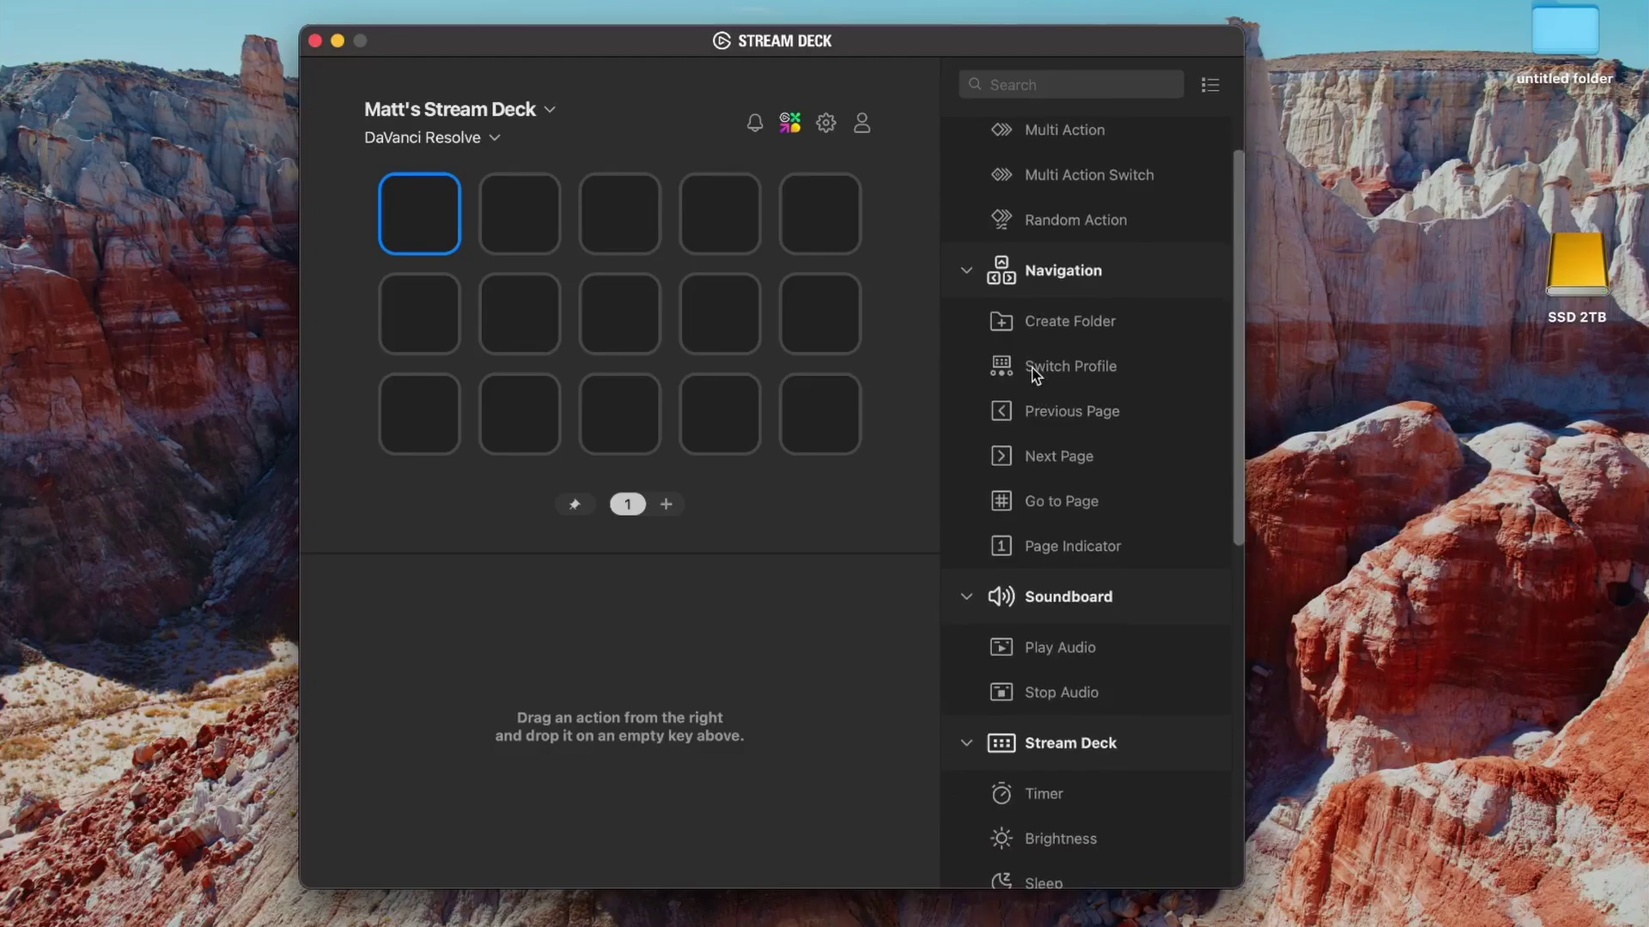
pyautogui.moveTo(1073, 374); pyautogui.dragTo(434, 225)
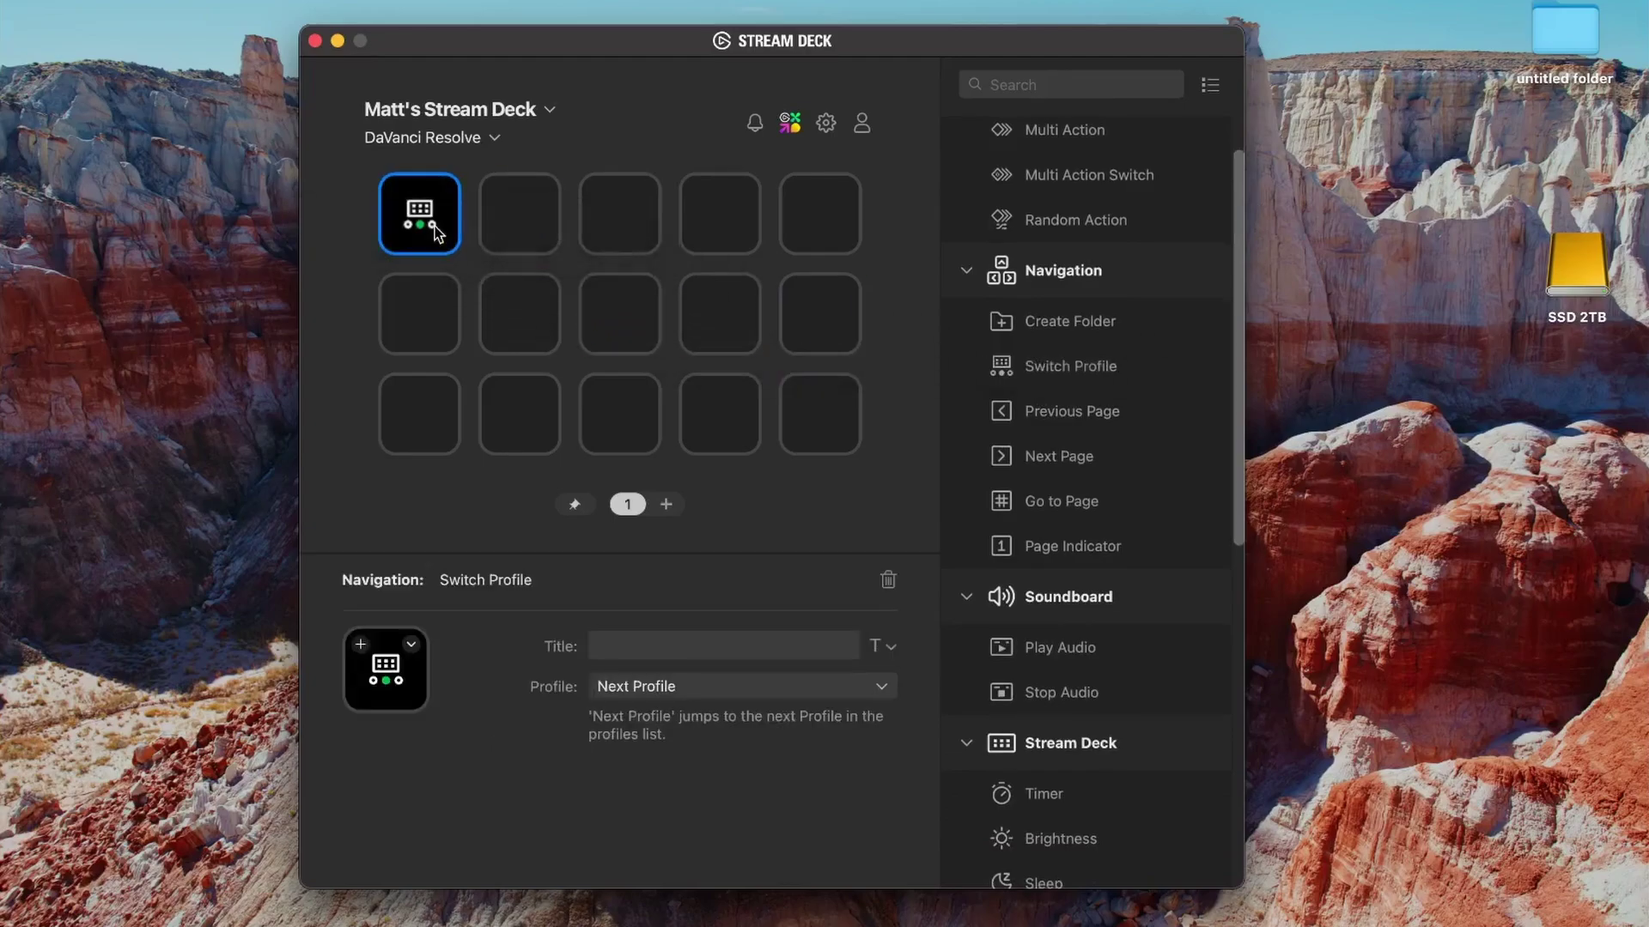
pyautogui.click(666, 692)
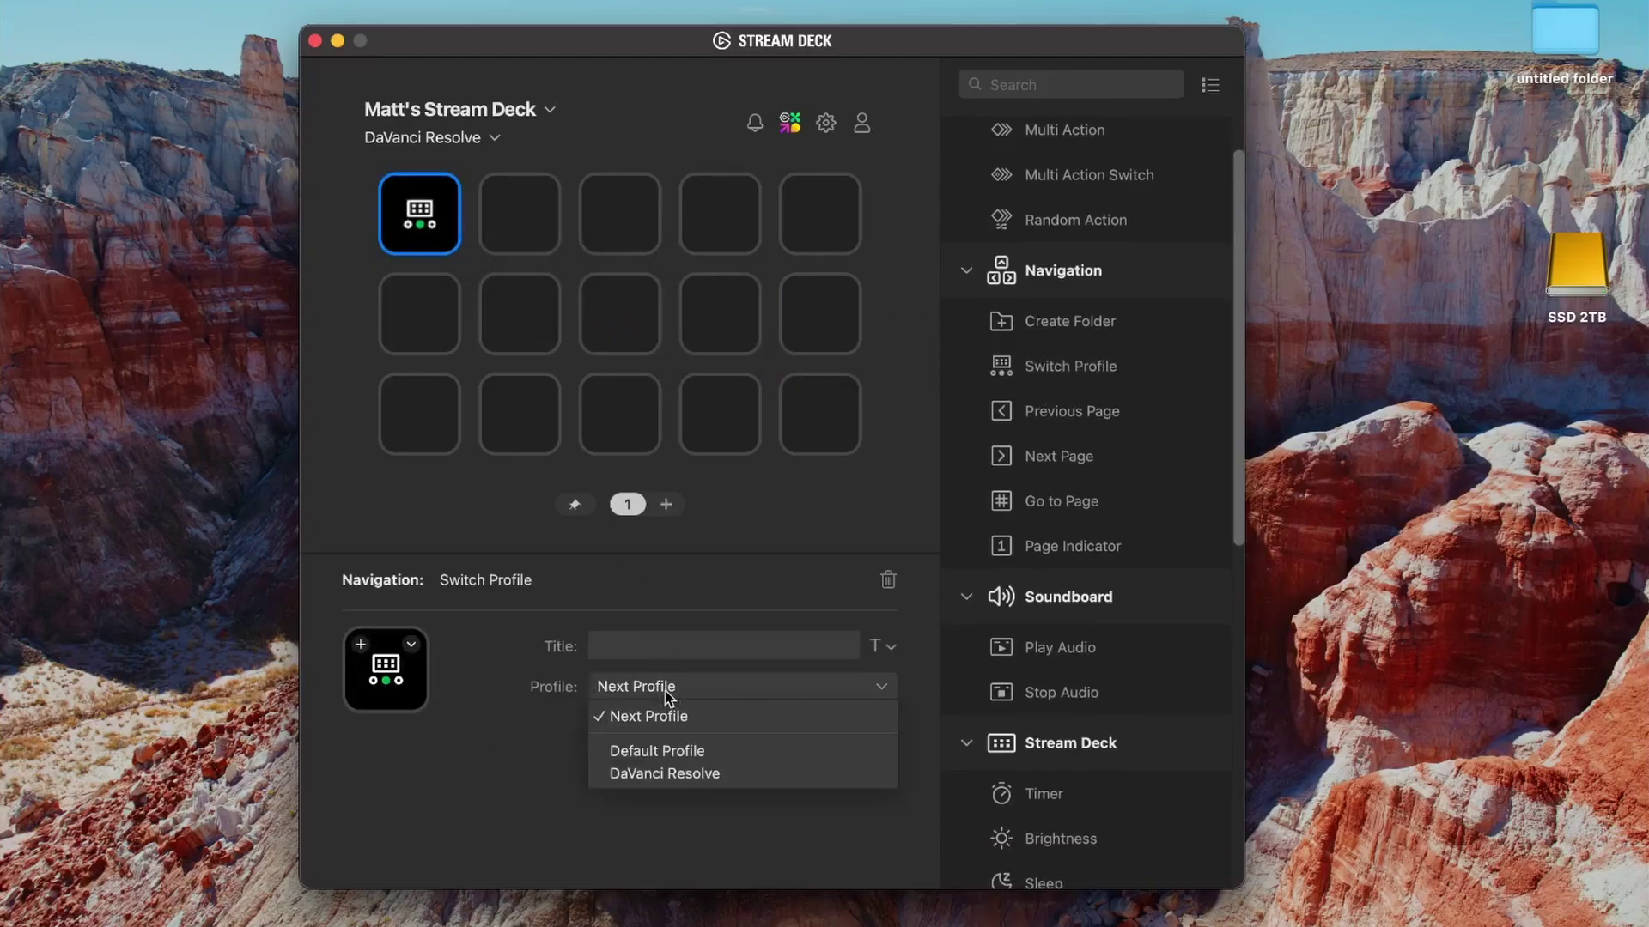
pyautogui.click(687, 750)
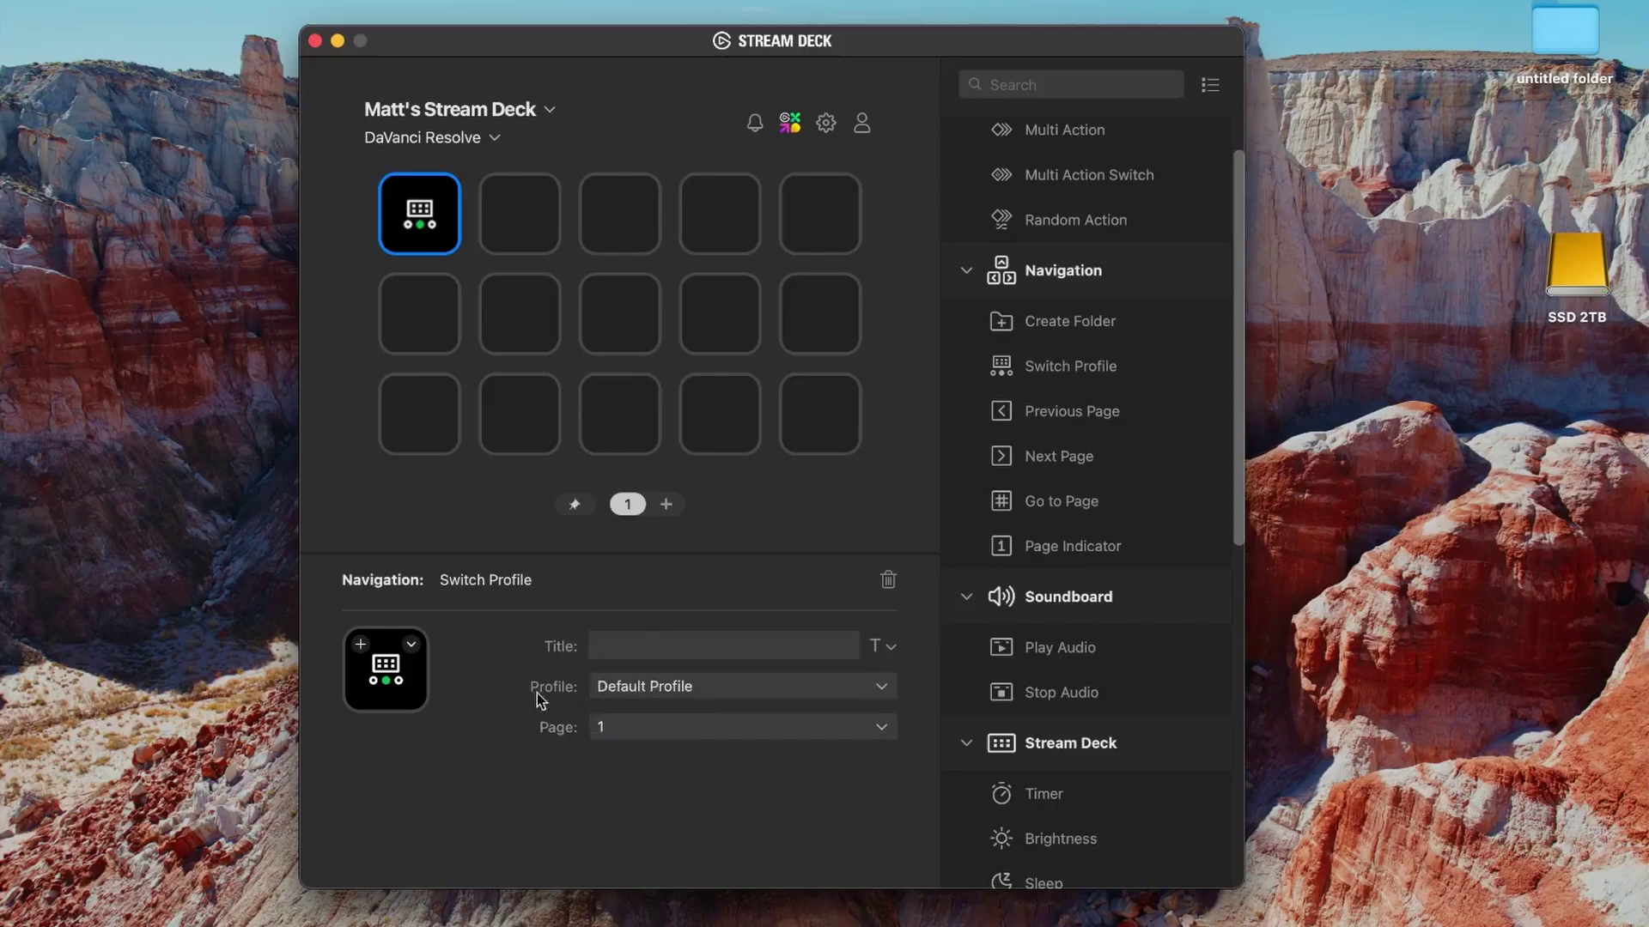
pyautogui.click(631, 651)
# - Title the first key BACK and add Hotkey actions to keys 2 through 5
pyautogui.write('BACK')
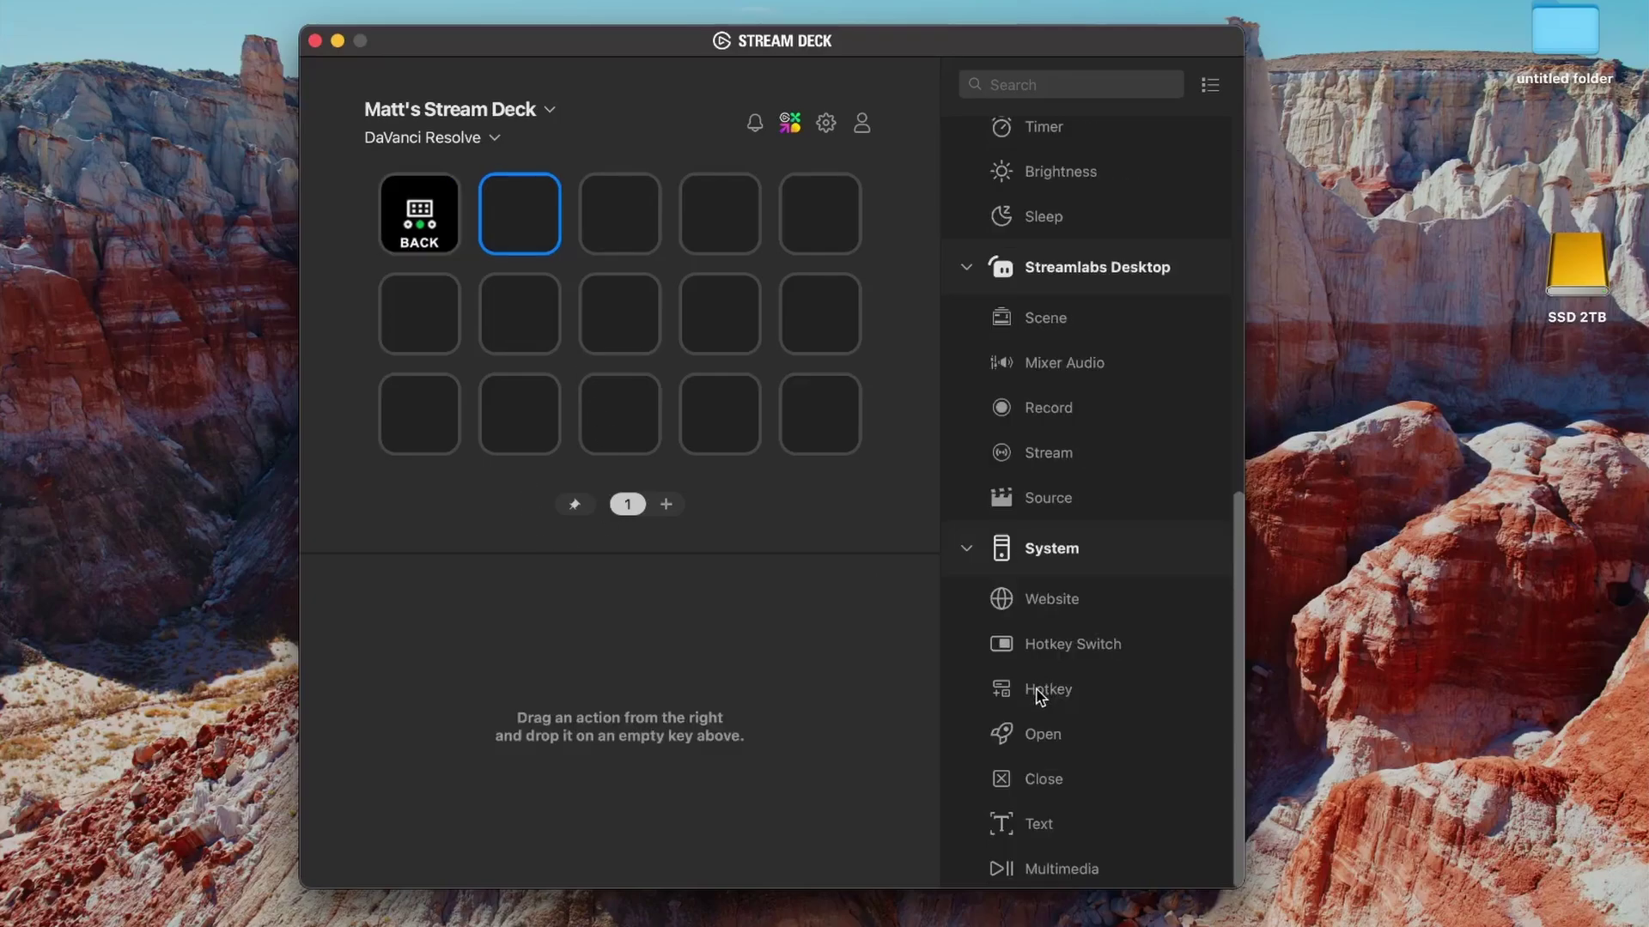
pyautogui.moveTo(1037, 688); pyautogui.dragTo(519, 215)
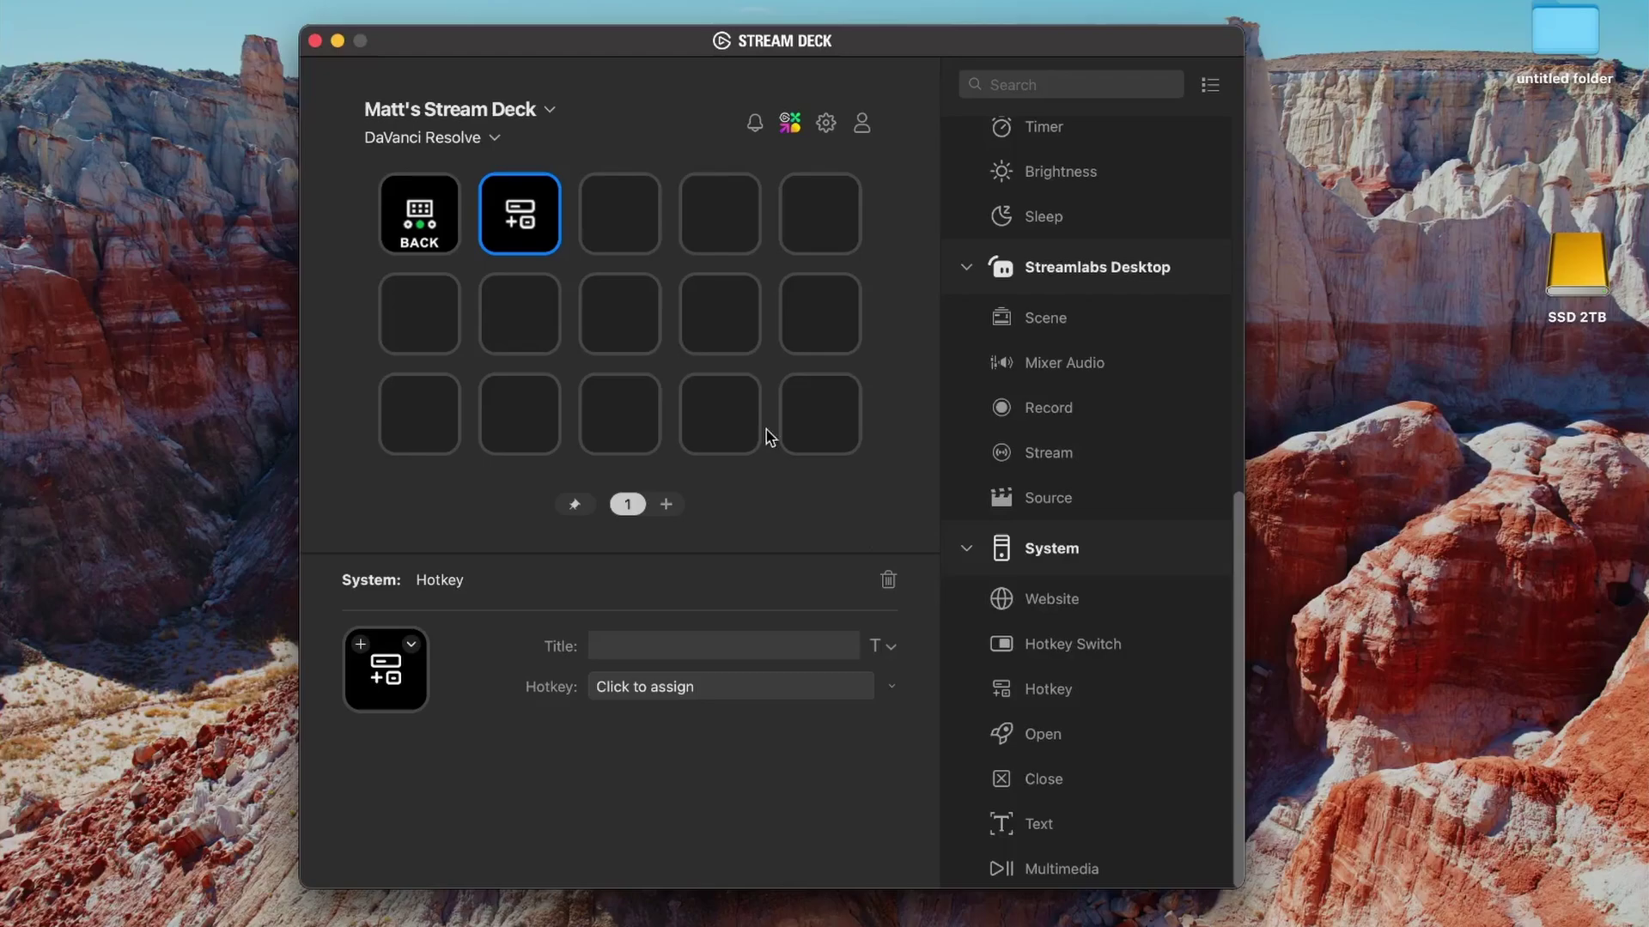
pyautogui.moveTo(1022, 678); pyautogui.dragTo(655, 232)
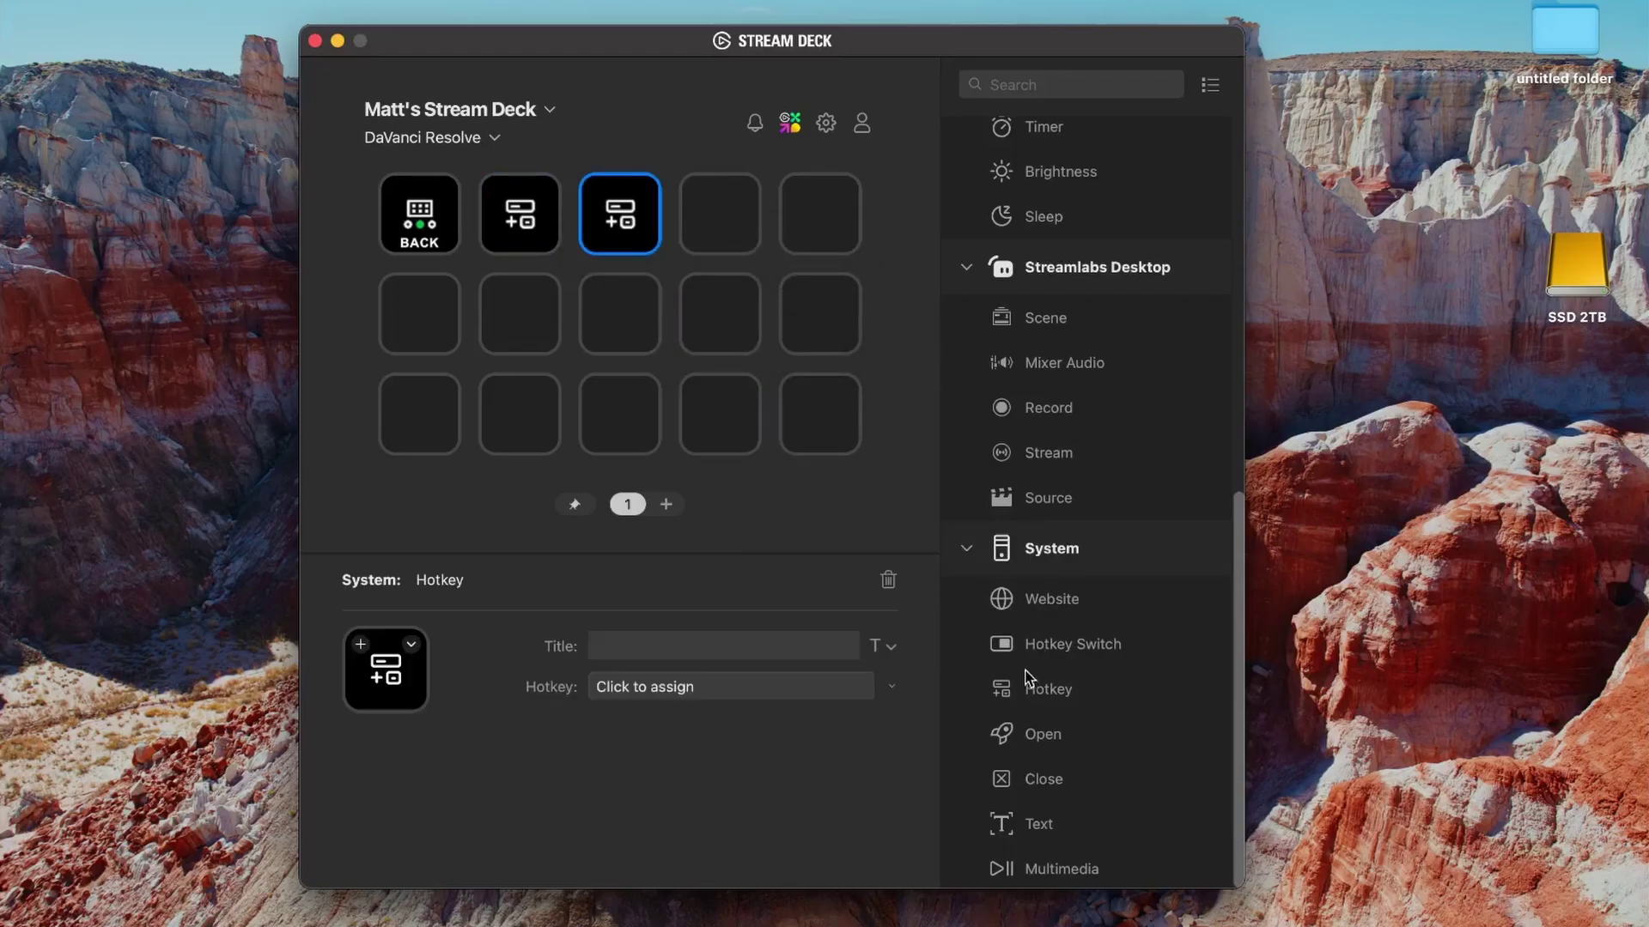
pyautogui.moveTo(1029, 685); pyautogui.dragTo(720, 215)
pyautogui.moveTo(1048, 703); pyautogui.dragTo(820, 225)
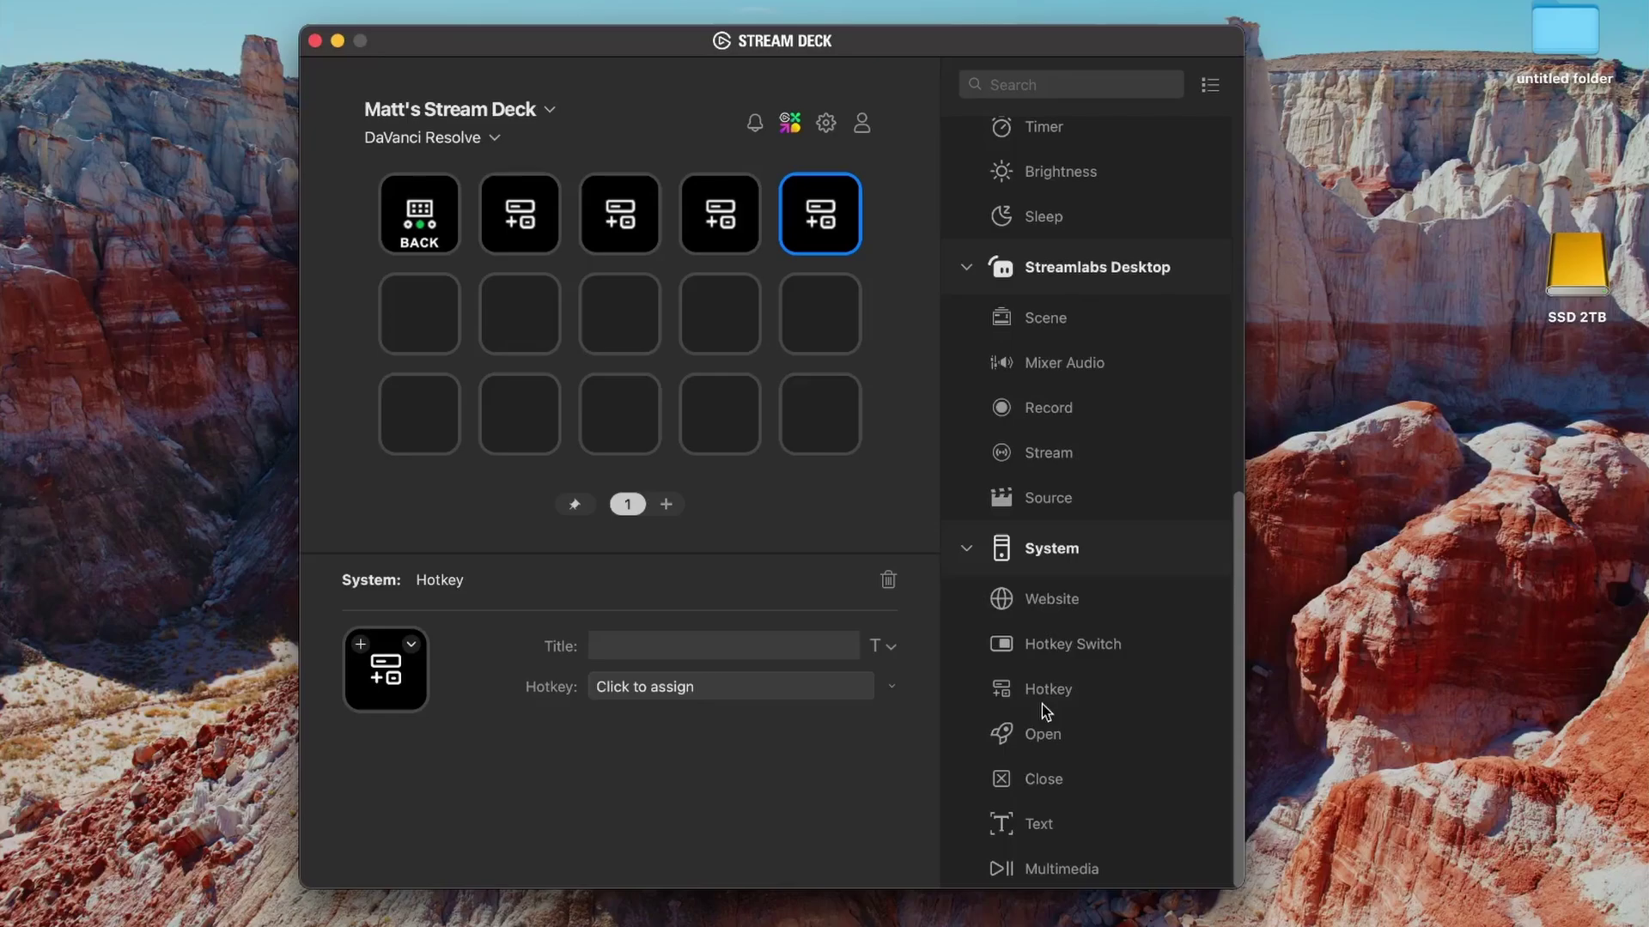
# - Fill the remaining empty keys with Hotkey actions and recheck Resolve's Razor and Trim End shortcuts
pyautogui.moveTo(1042, 694); pyautogui.dragTo(520, 313)
pyautogui.moveTo(1022, 691); pyautogui.dragTo(419, 313)
pyautogui.moveTo(1022, 691); pyautogui.dragTo(419, 414)
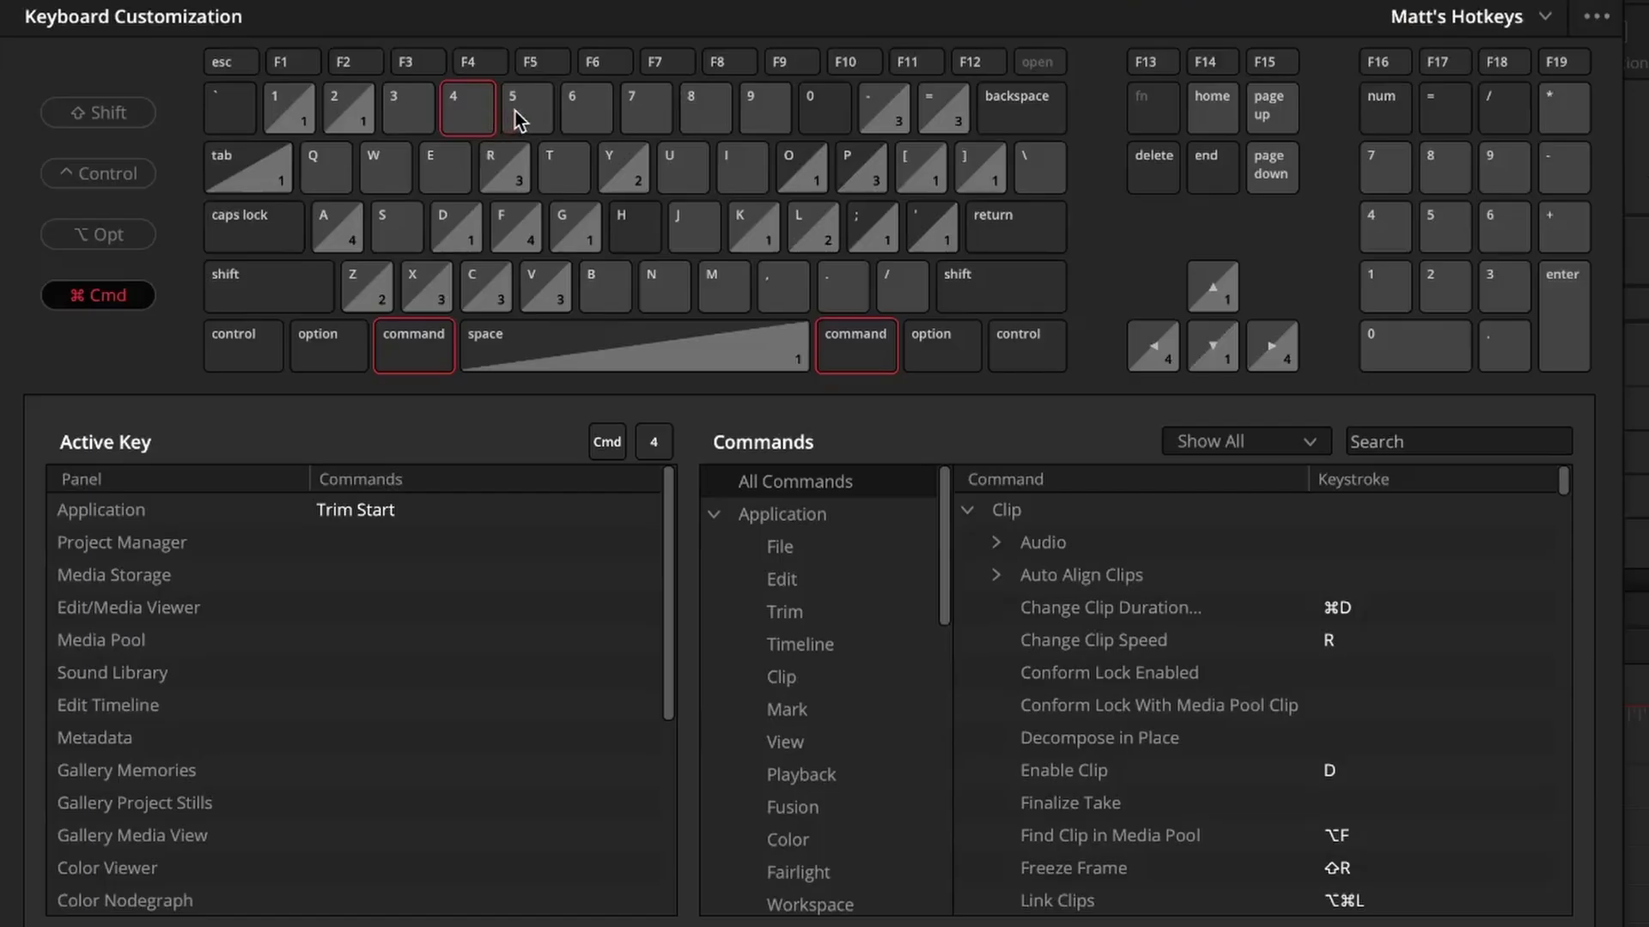
pyautogui.click(529, 111)
pyautogui.click(586, 107)
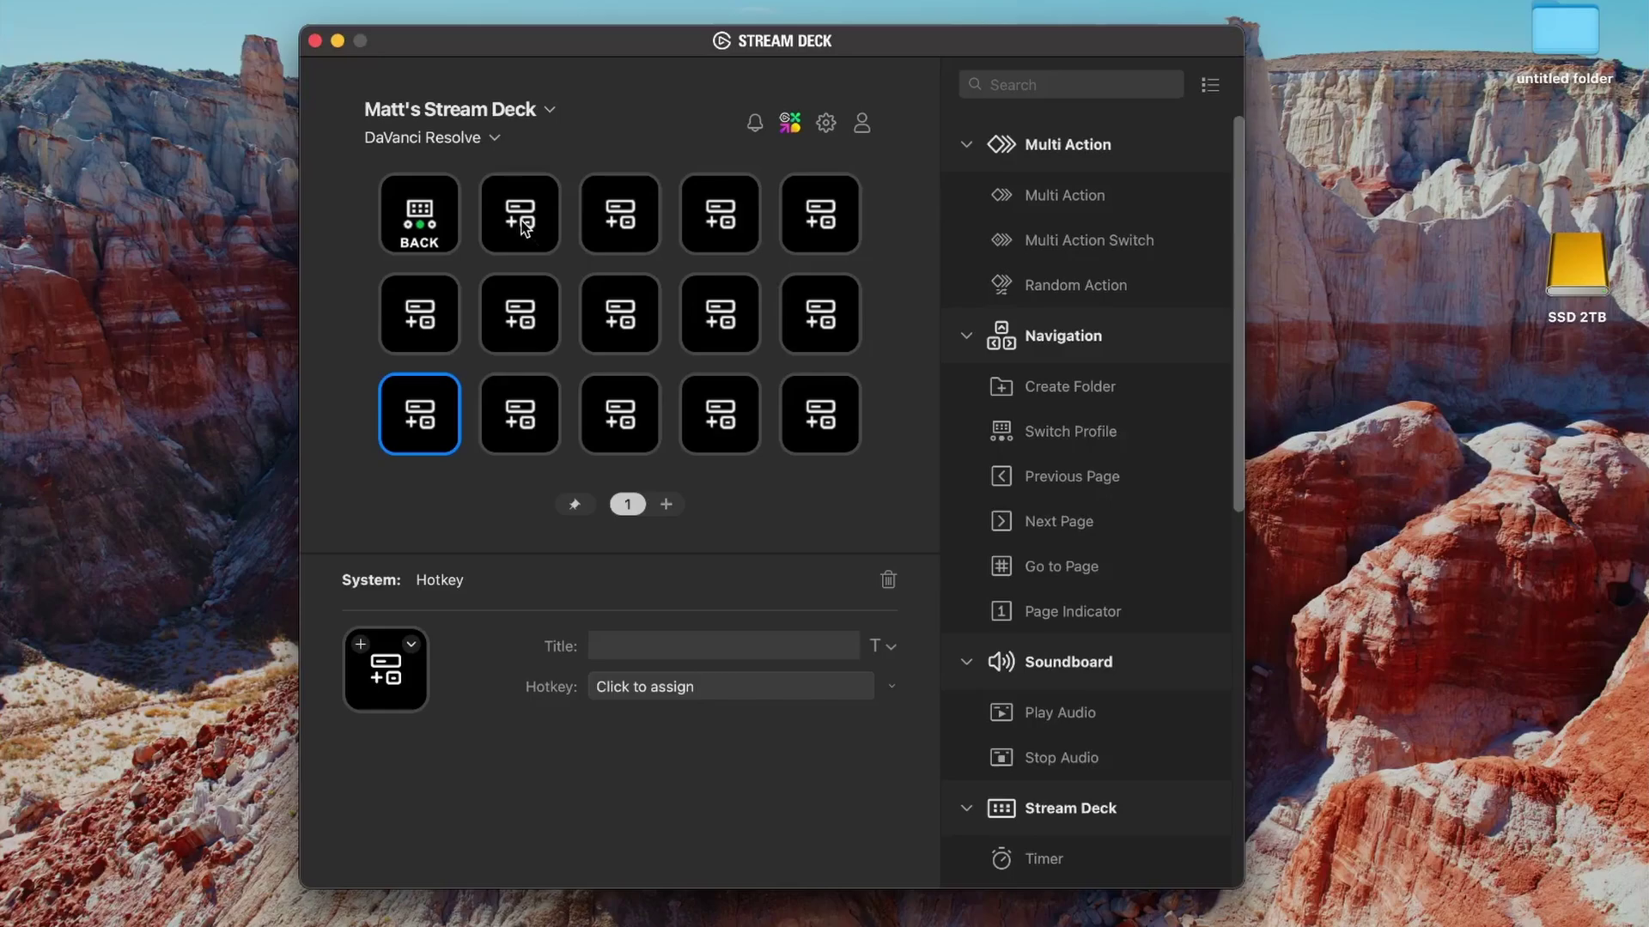
# - Set up an IN key sending I and an OUT key sending O
pyautogui.click(524, 227)
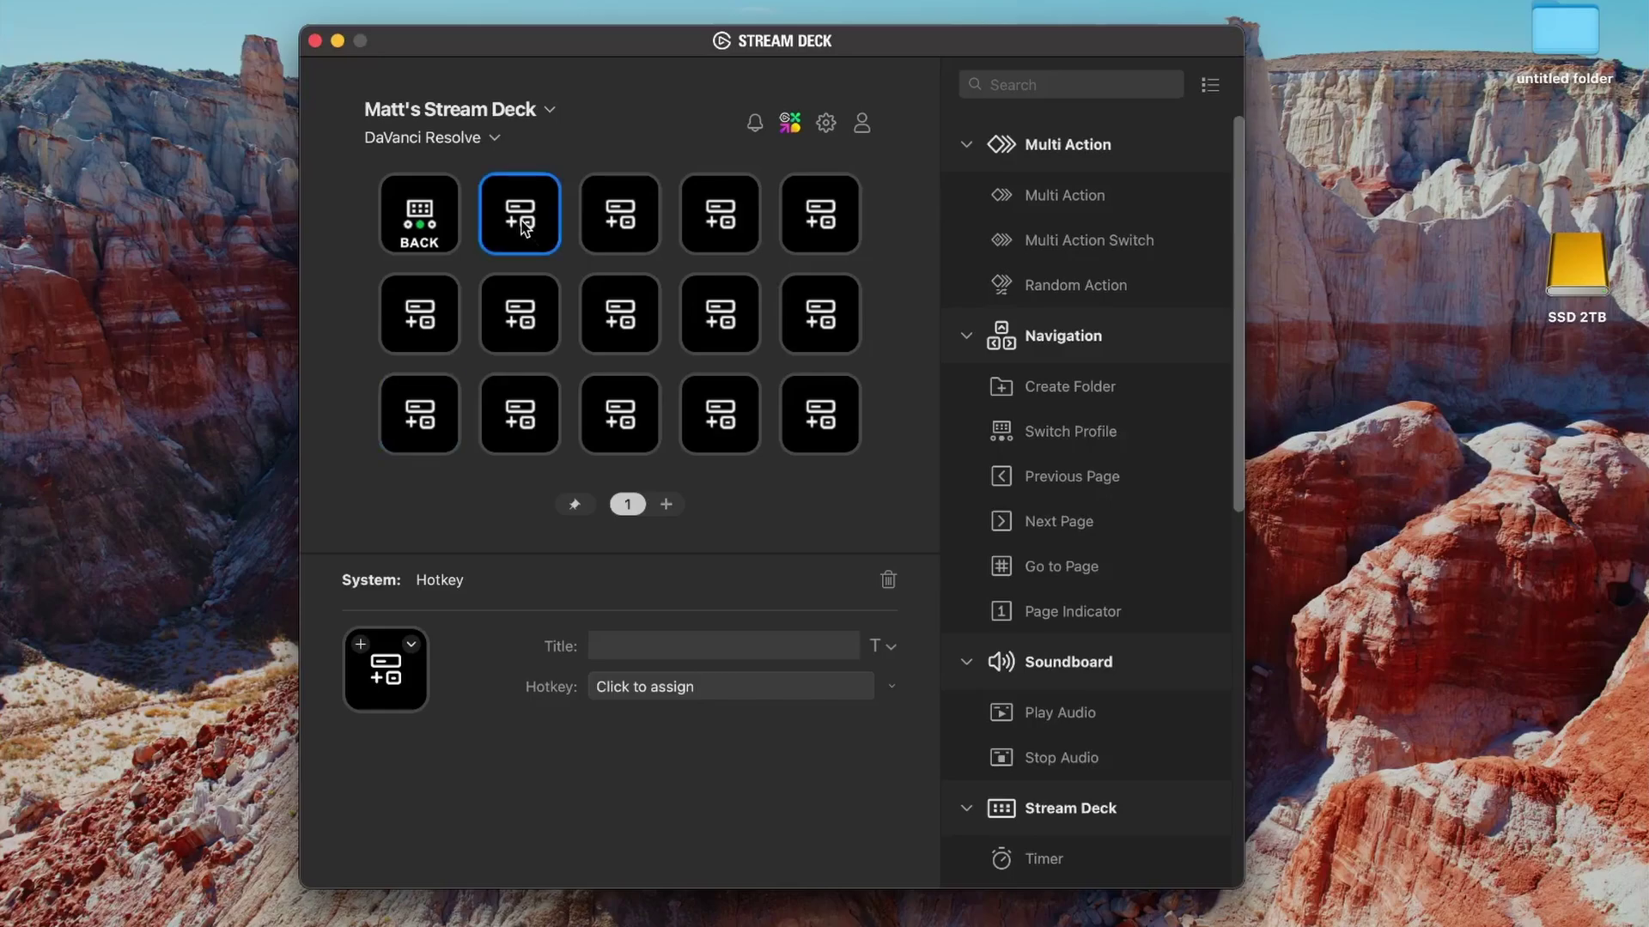
pyautogui.click(657, 685)
pyautogui.press('i')
pyautogui.write('N')
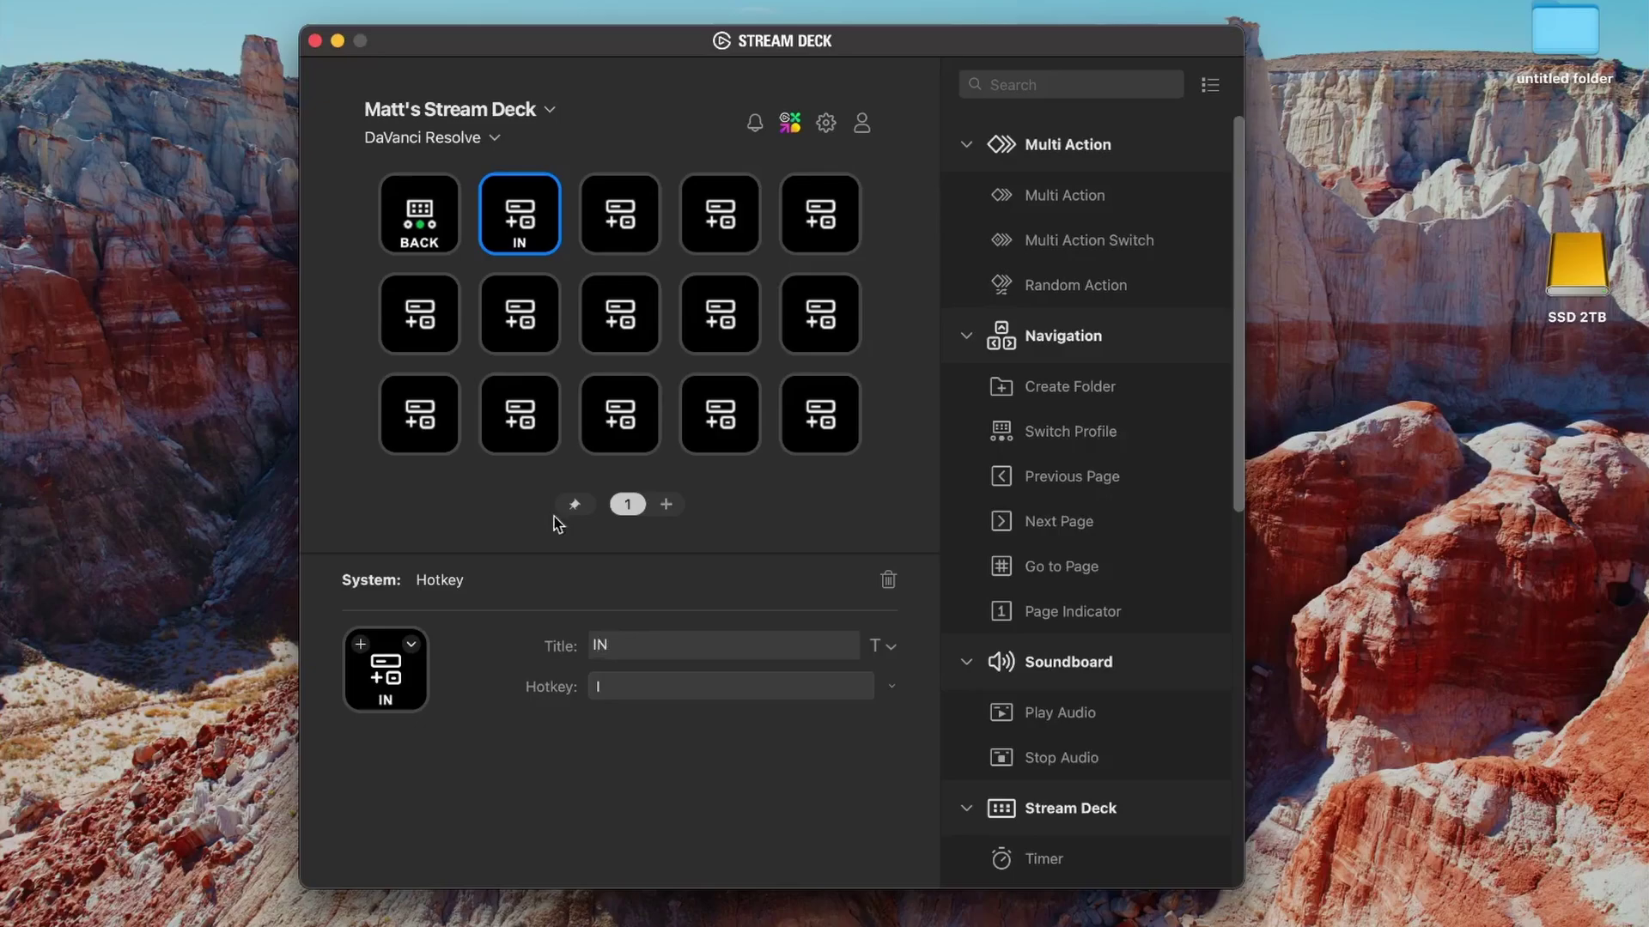
pyautogui.click(617, 215)
pyautogui.write('OUT')
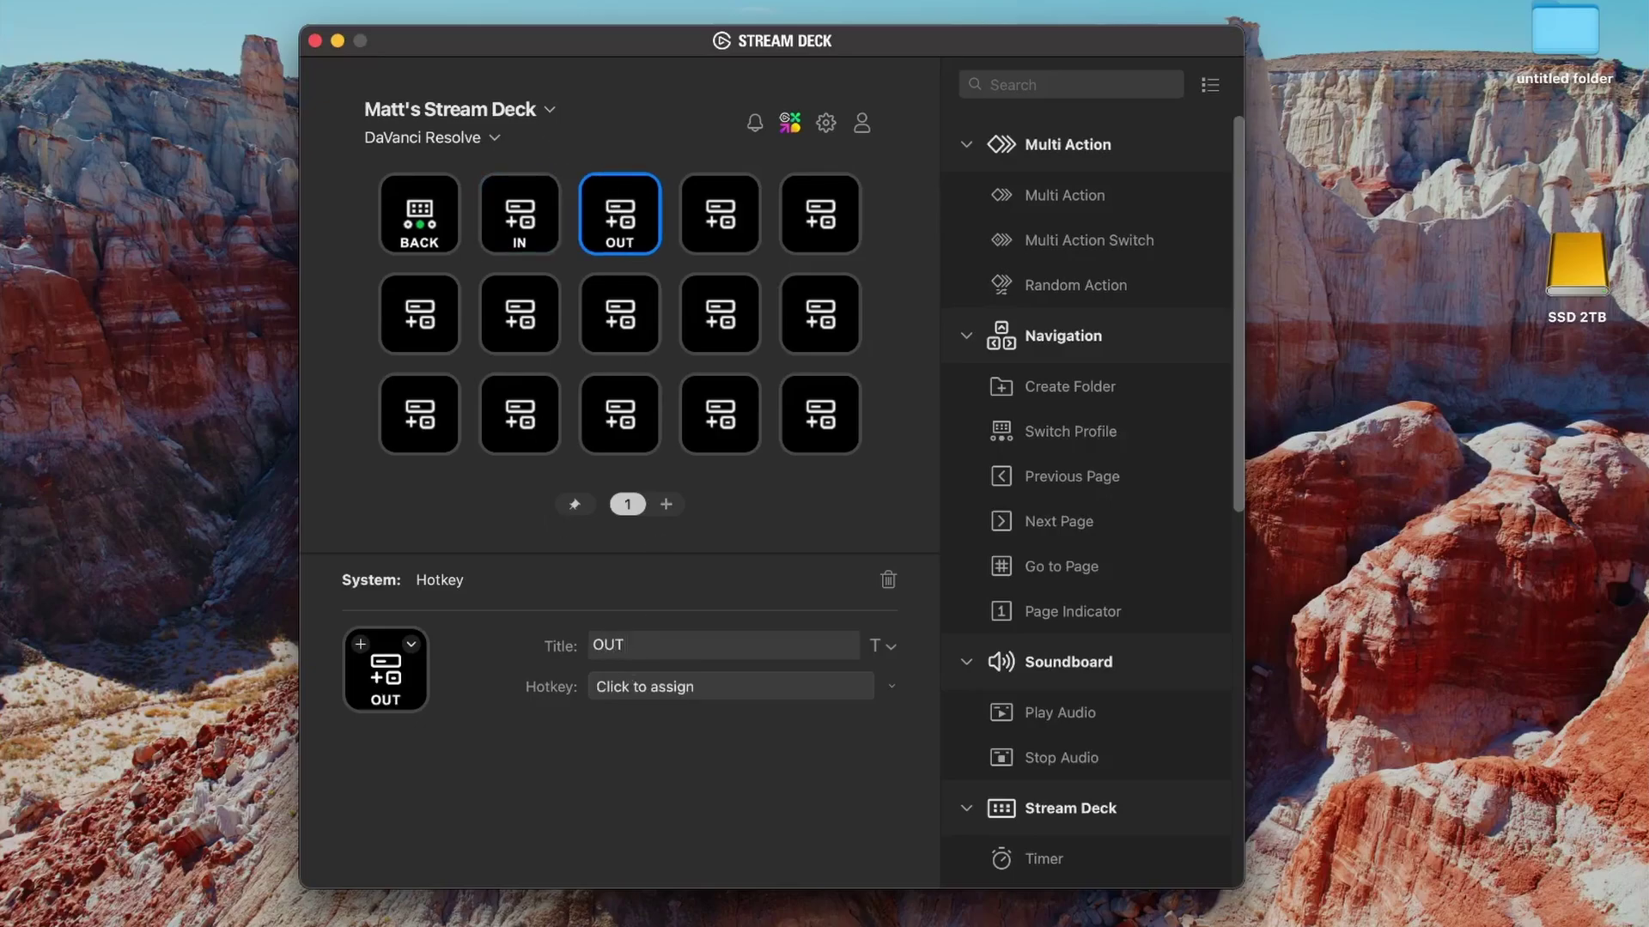
pyautogui.click(649, 687)
pyautogui.press('o')
# - Title the fourth key CLEAR and assign it the ⌥X shortcut
pyautogui.click(736, 215)
pyautogui.click(663, 644)
pyautogui.write('CLEAR')
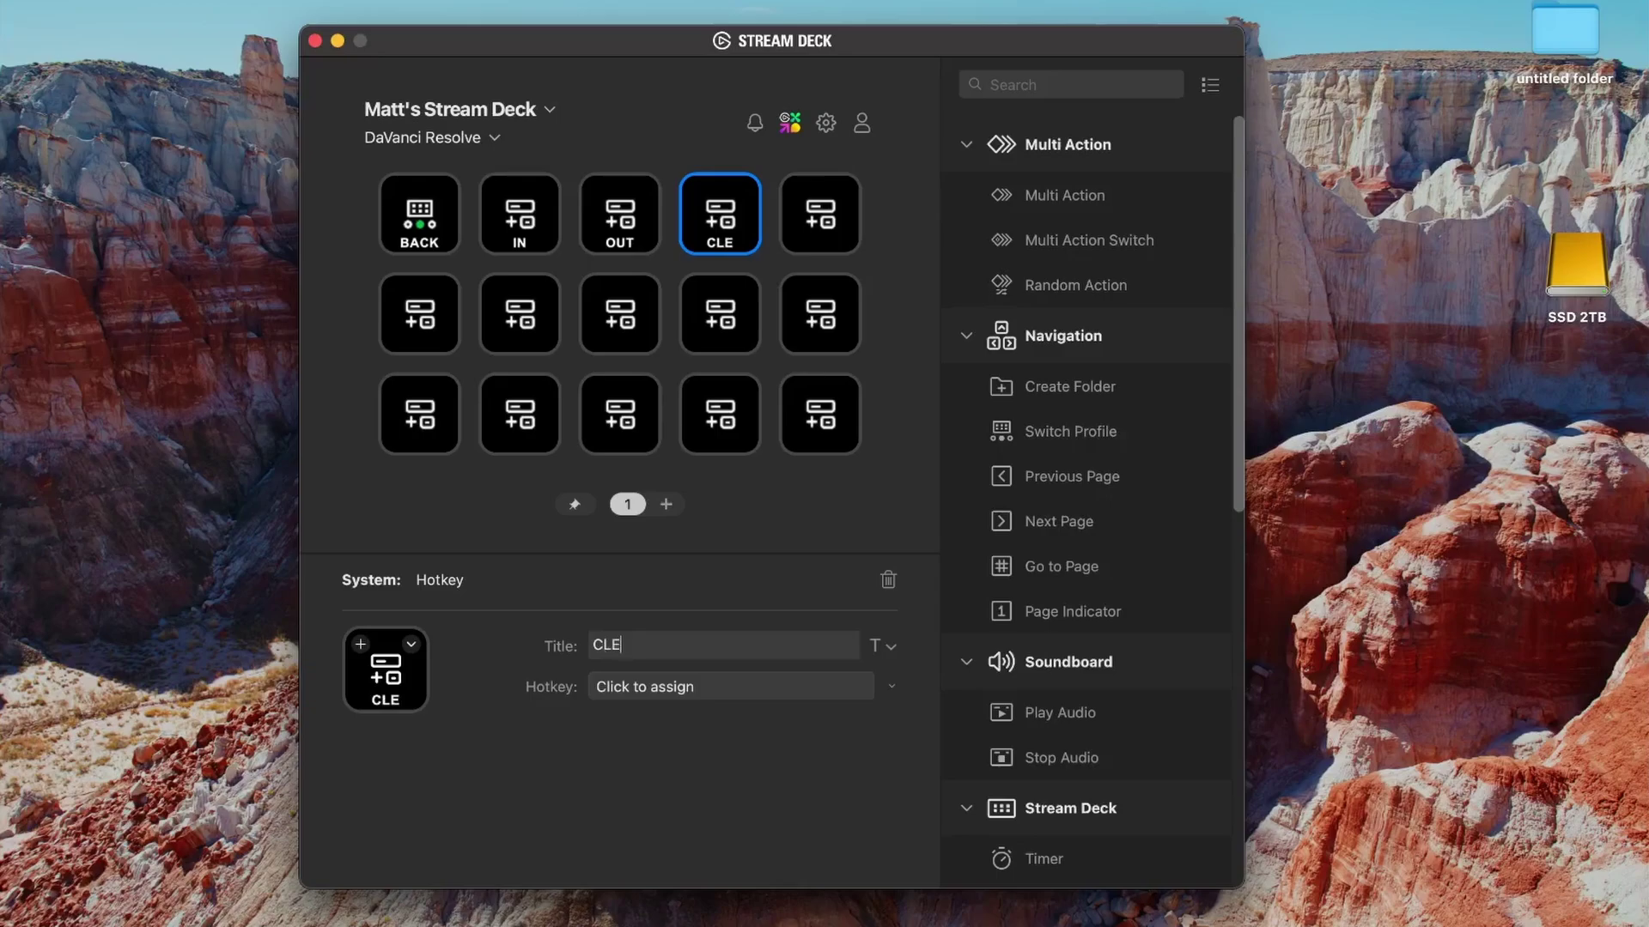
pyautogui.click(664, 686)
pyautogui.press('alt')
pyautogui.hotkey('alt', 'x')
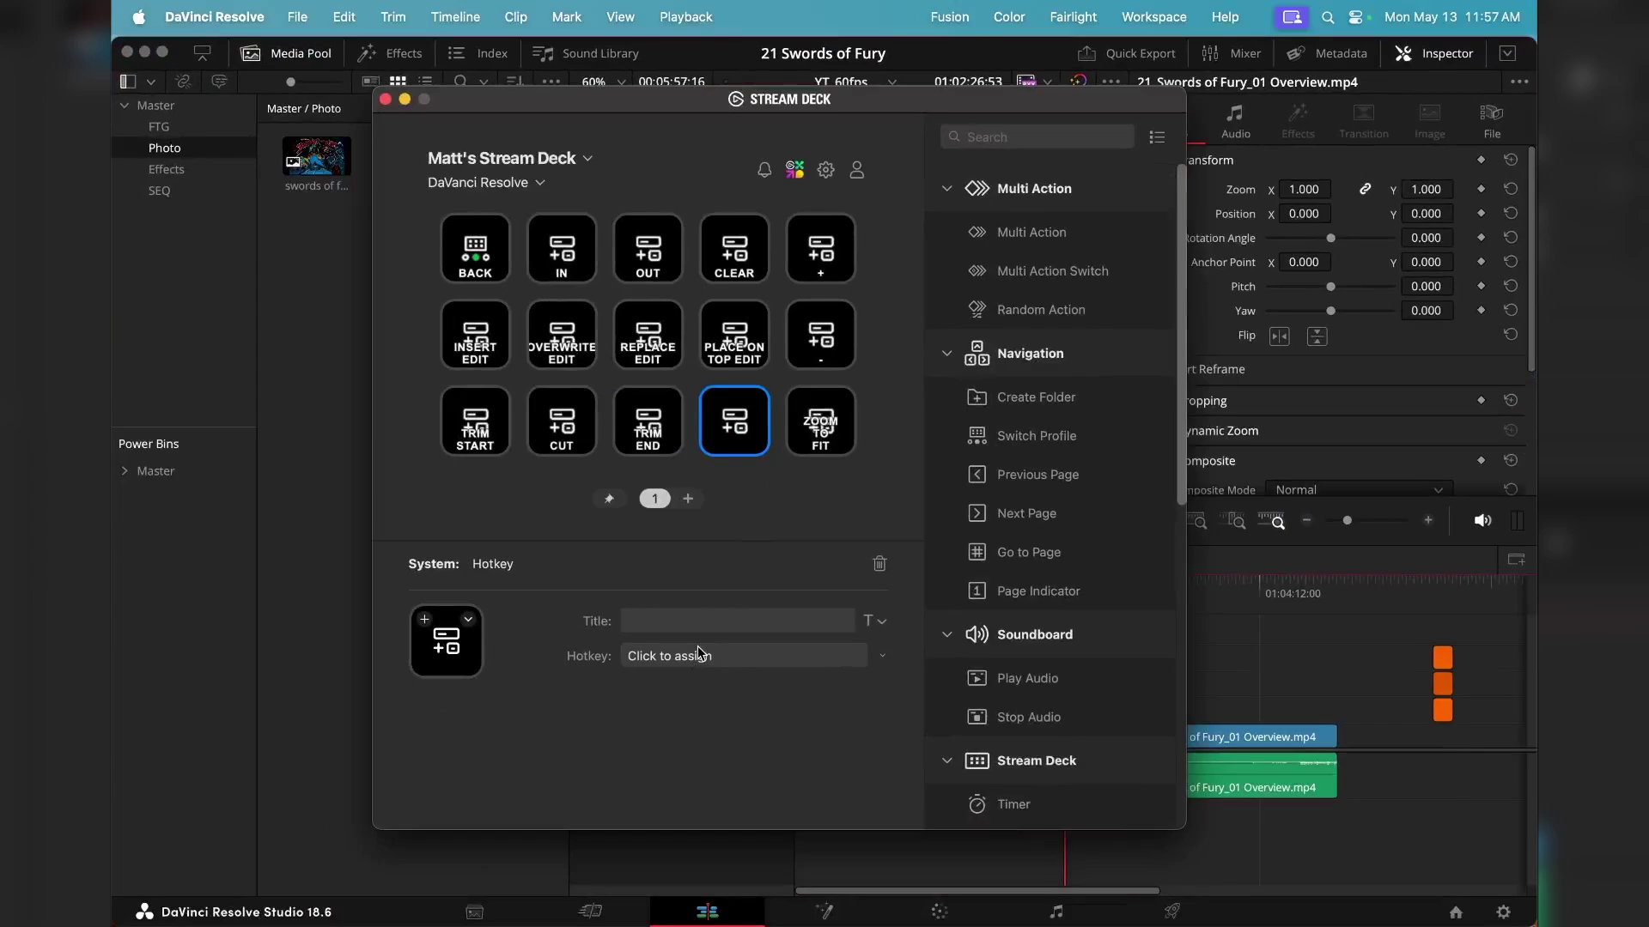
# - Title the last blank key RIPPLE DELETE, split over two lines
pyautogui.click(690, 629)
pyautogui.write('RIPPLE')
pyautogui.press('Return')
pyautogui.write('DELETE')
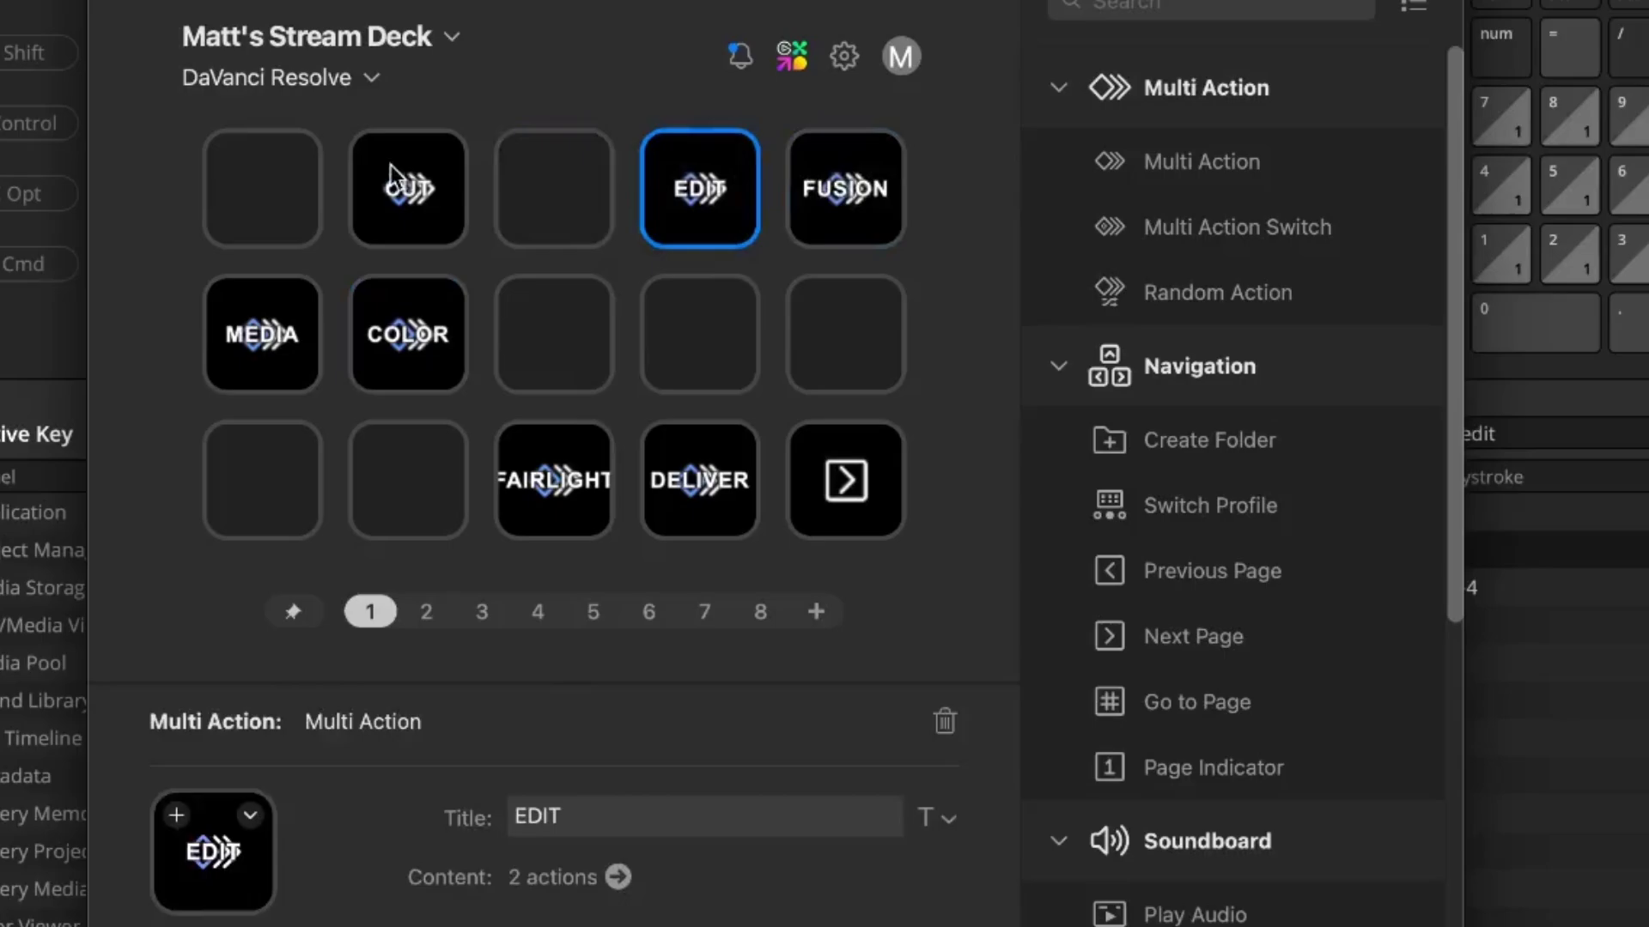
# - Reorder the page-switch keys: MEDIA before CUT, then COLOR, FAIRLIGHT and DELIVER in the second row
pyautogui.moveTo(408, 188); pyautogui.dragTo(554, 188)
pyautogui.moveTo(261, 333); pyautogui.dragTo(404, 180)
pyautogui.moveTo(700, 480); pyautogui.dragTo(846, 334)
pyautogui.moveTo(554, 464); pyautogui.dragTo(559, 309)
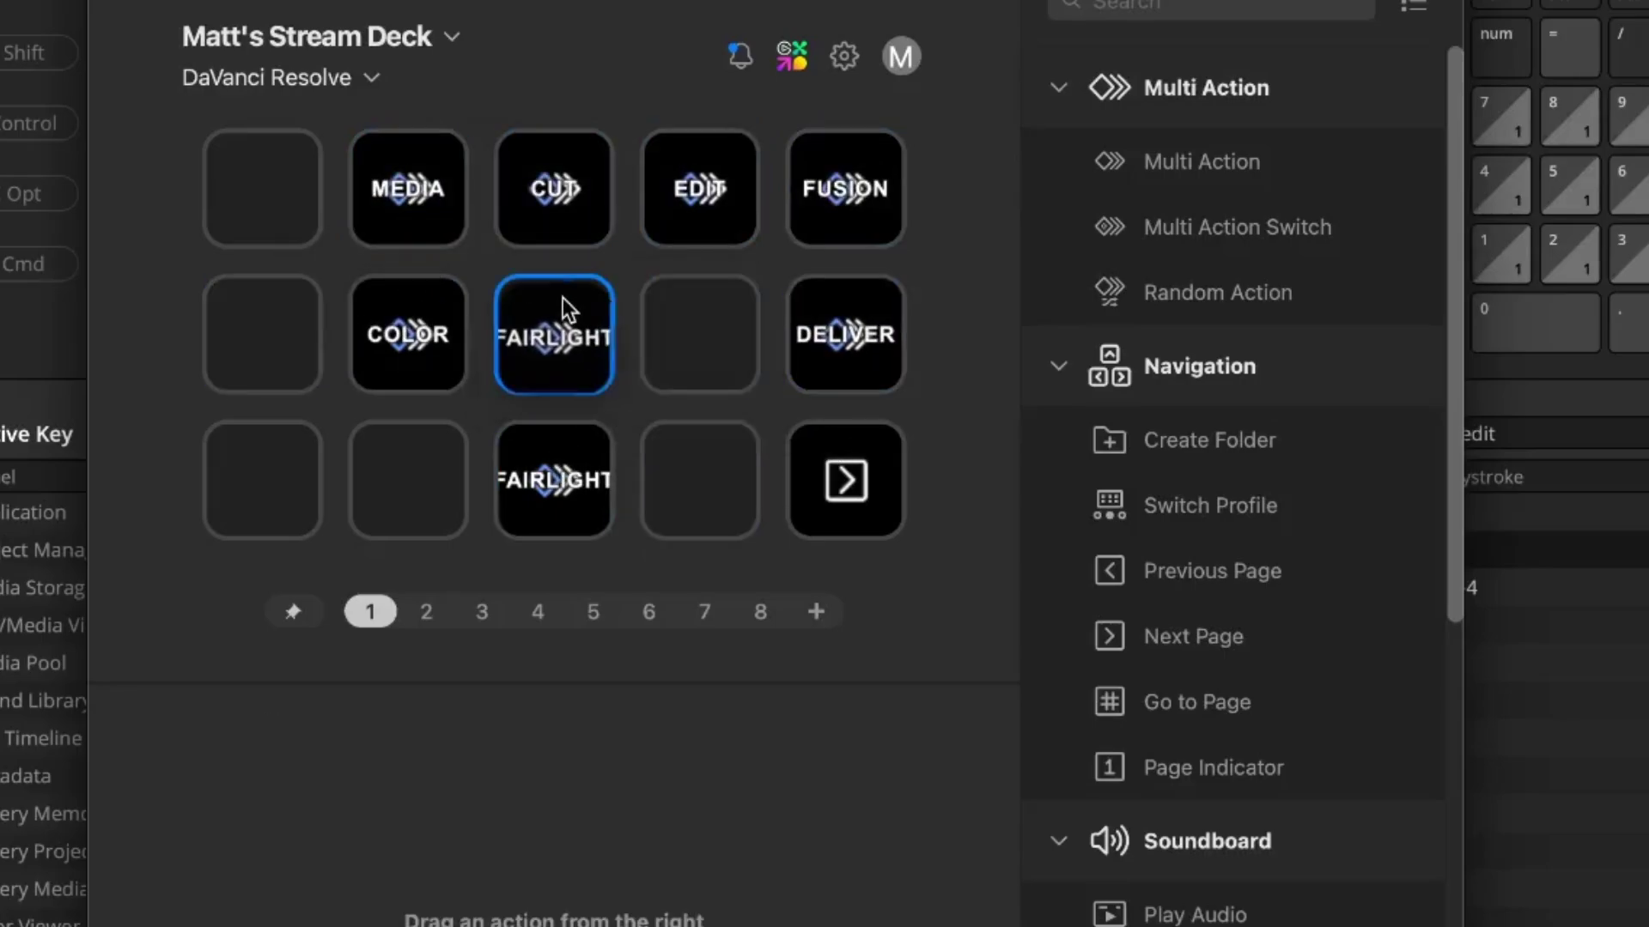
pyautogui.moveTo(846, 333); pyautogui.dragTo(699, 334)
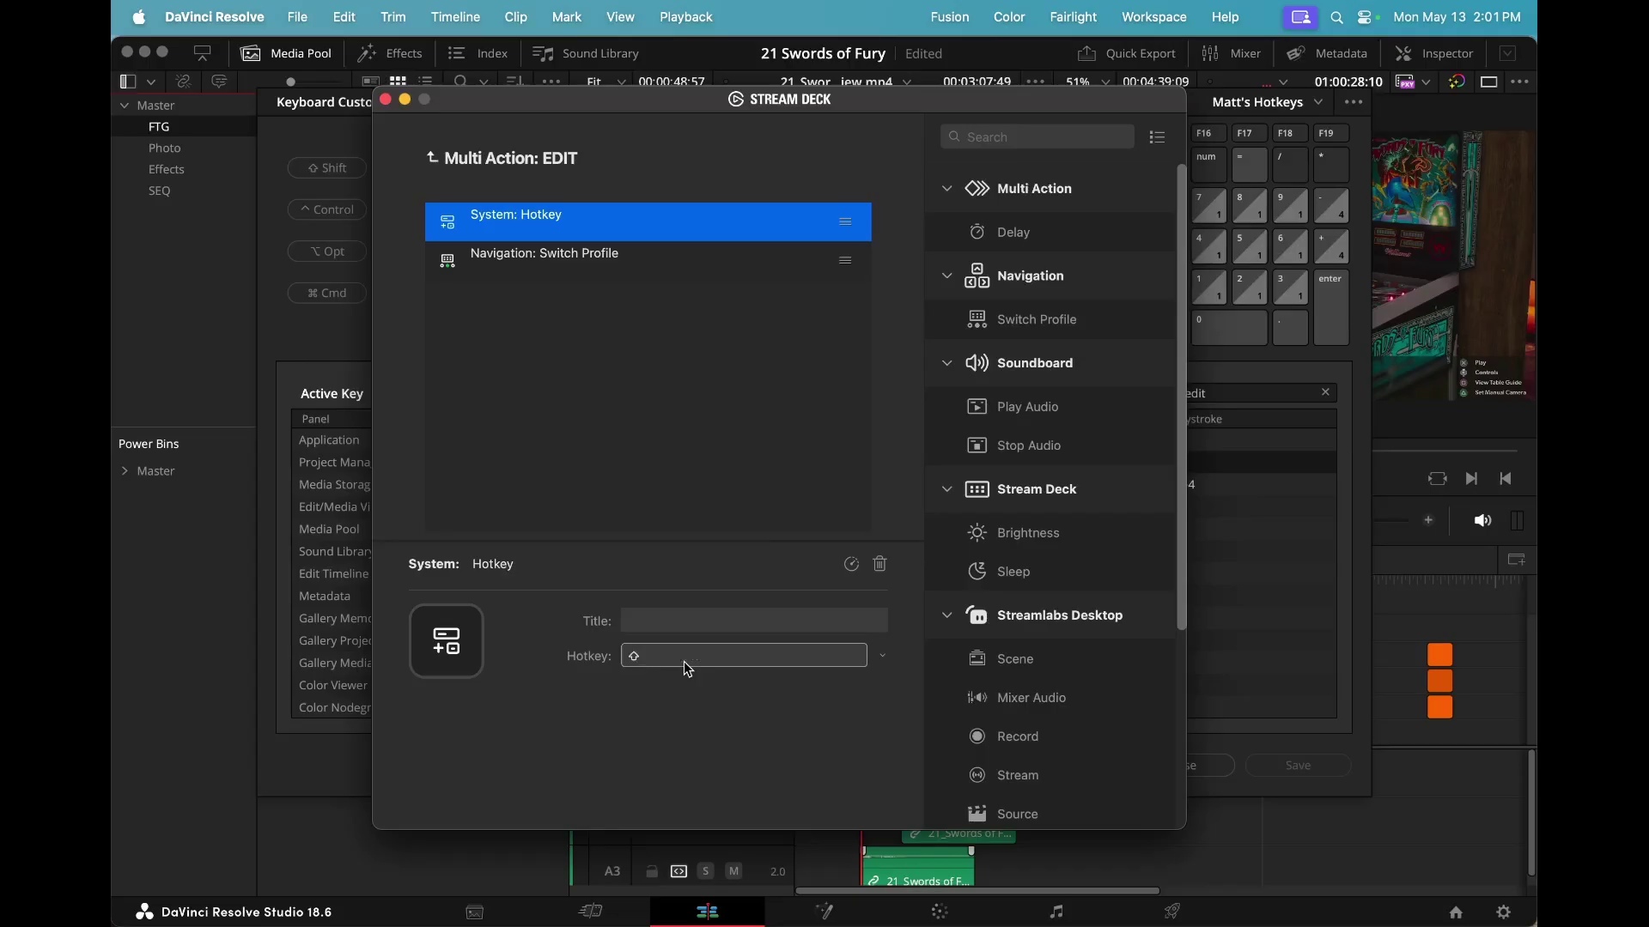
# - Give the EDIT multi-action the ⇧4 hotkey and a switch to page 4
pyautogui.hotkey('shift', '4')
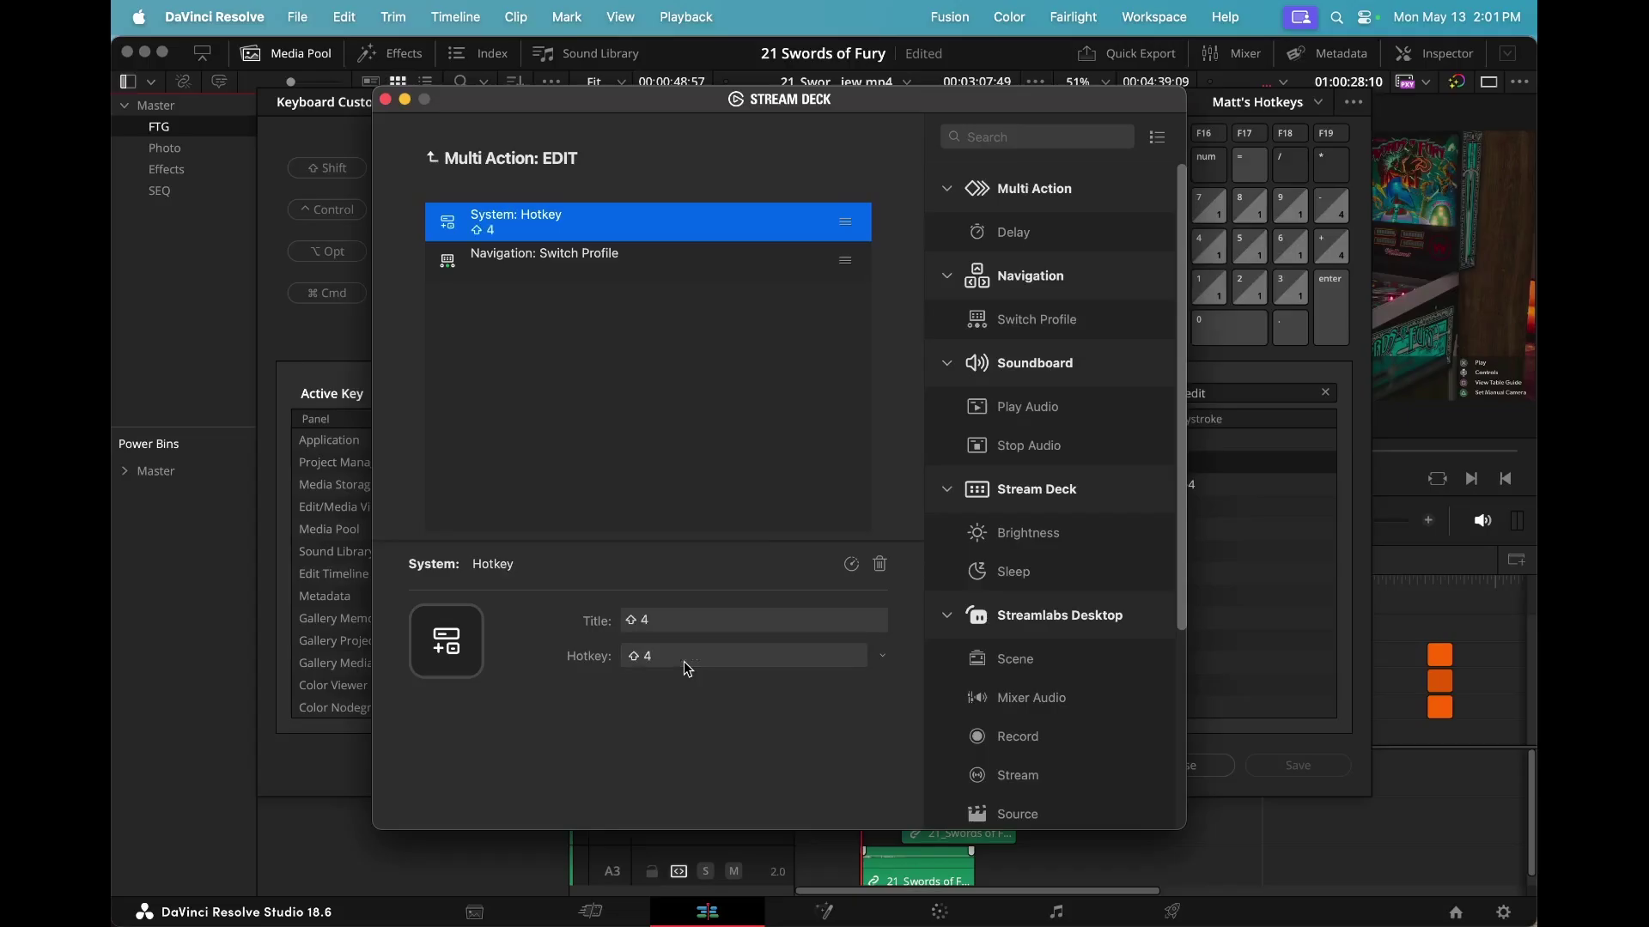
pyautogui.click(684, 273)
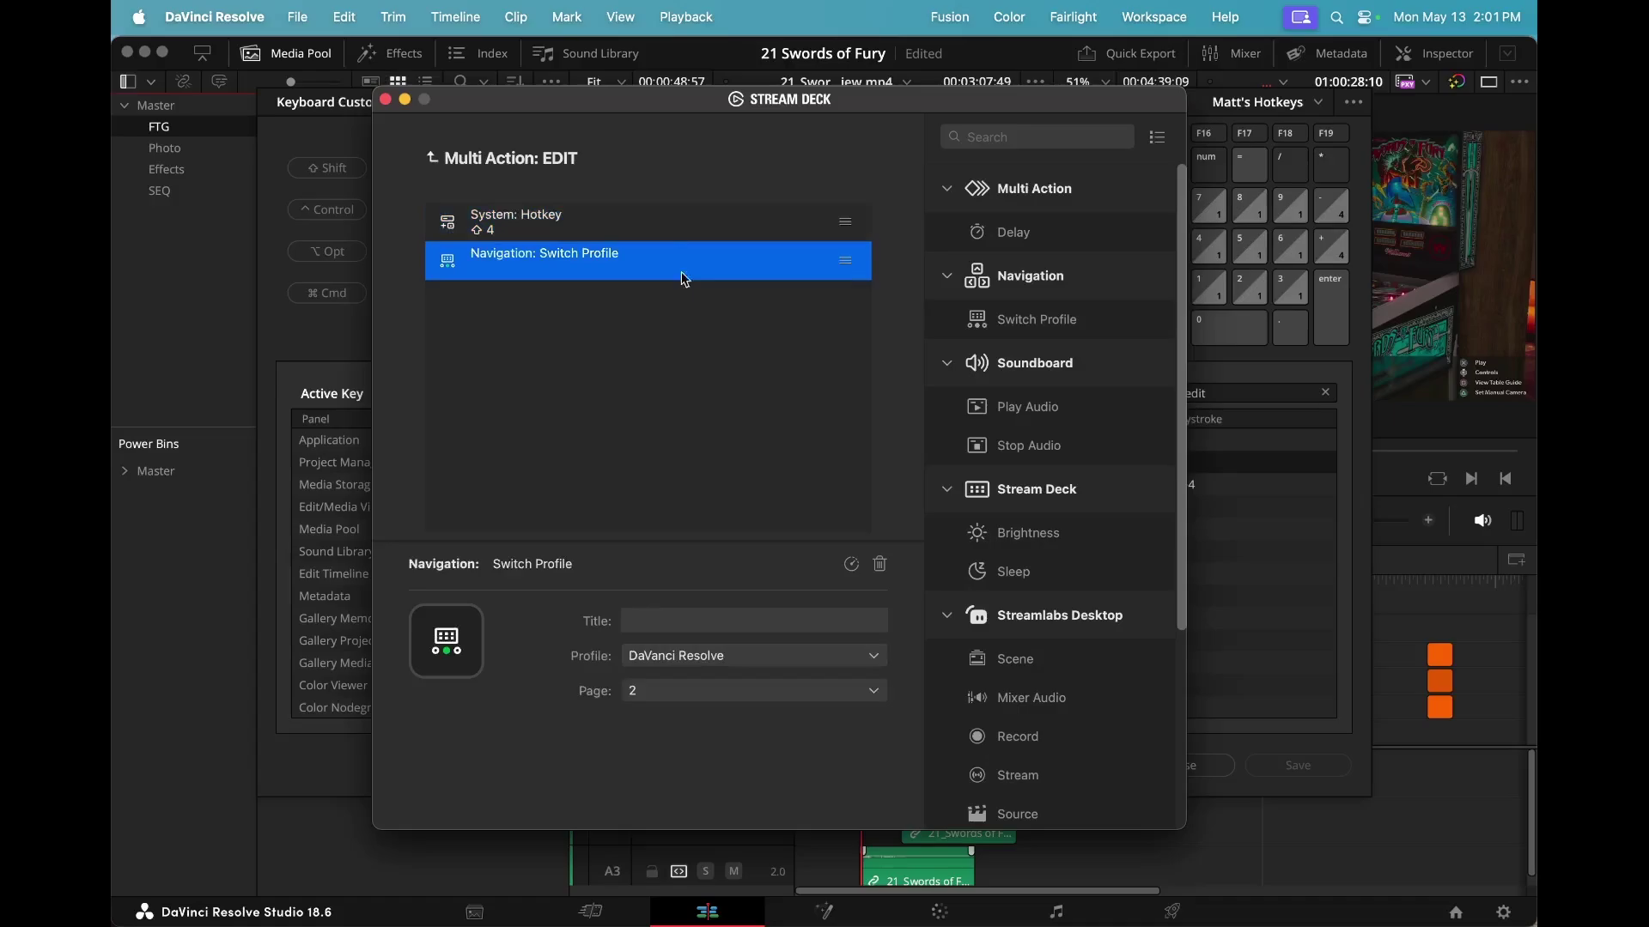
pyautogui.click(707, 698)
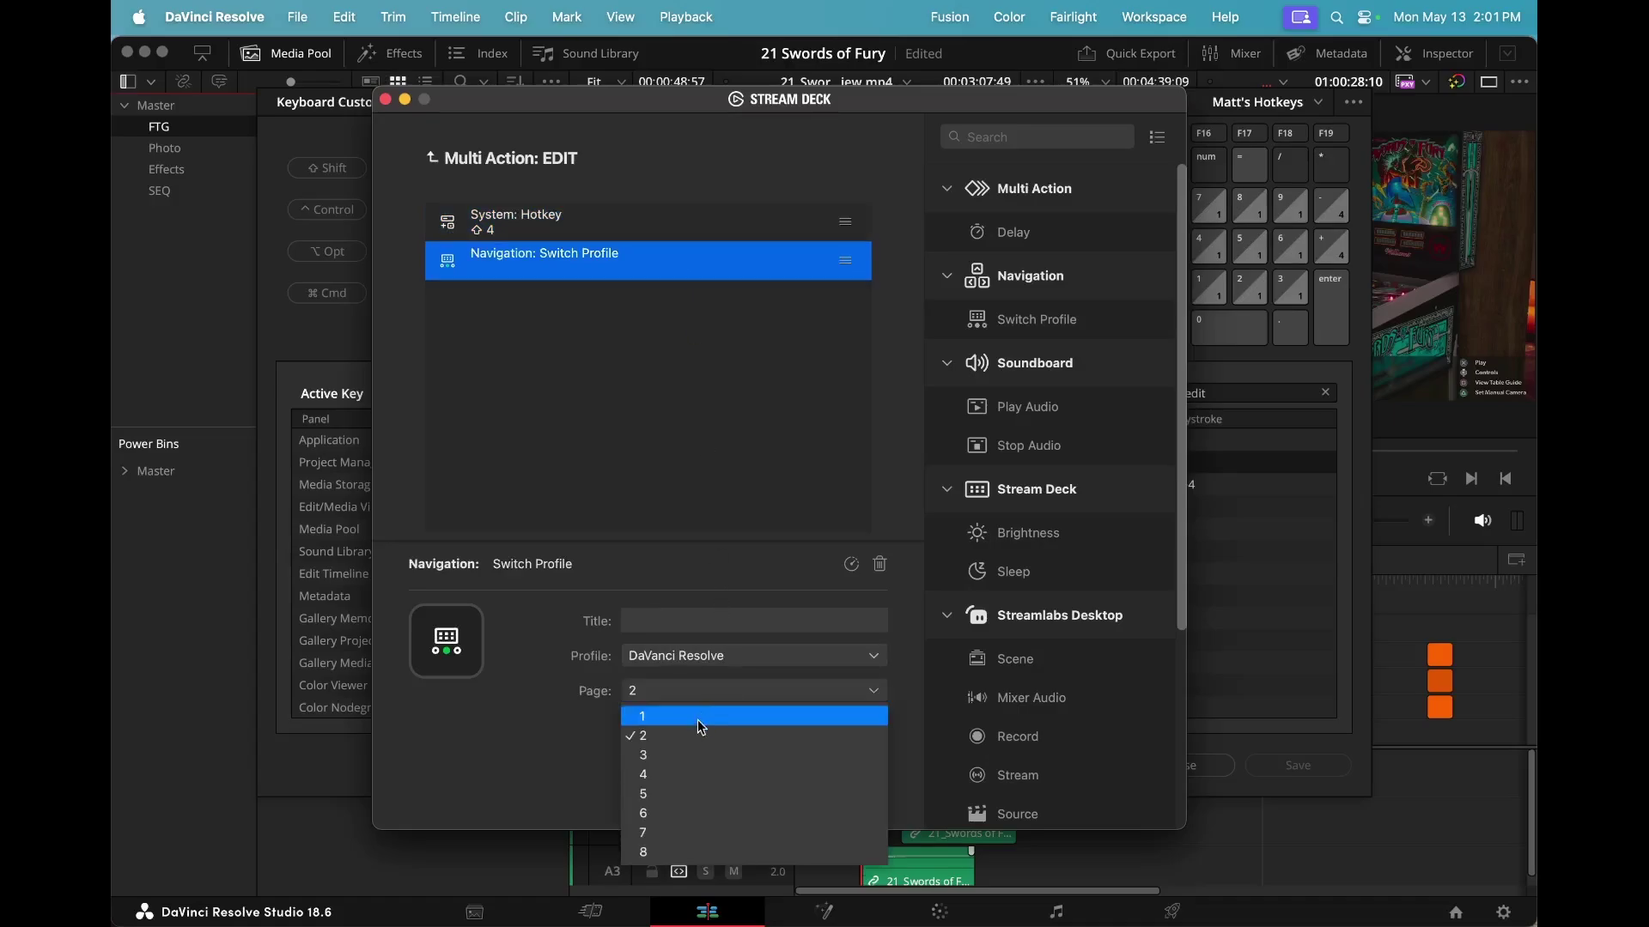
pyautogui.click(677, 773)
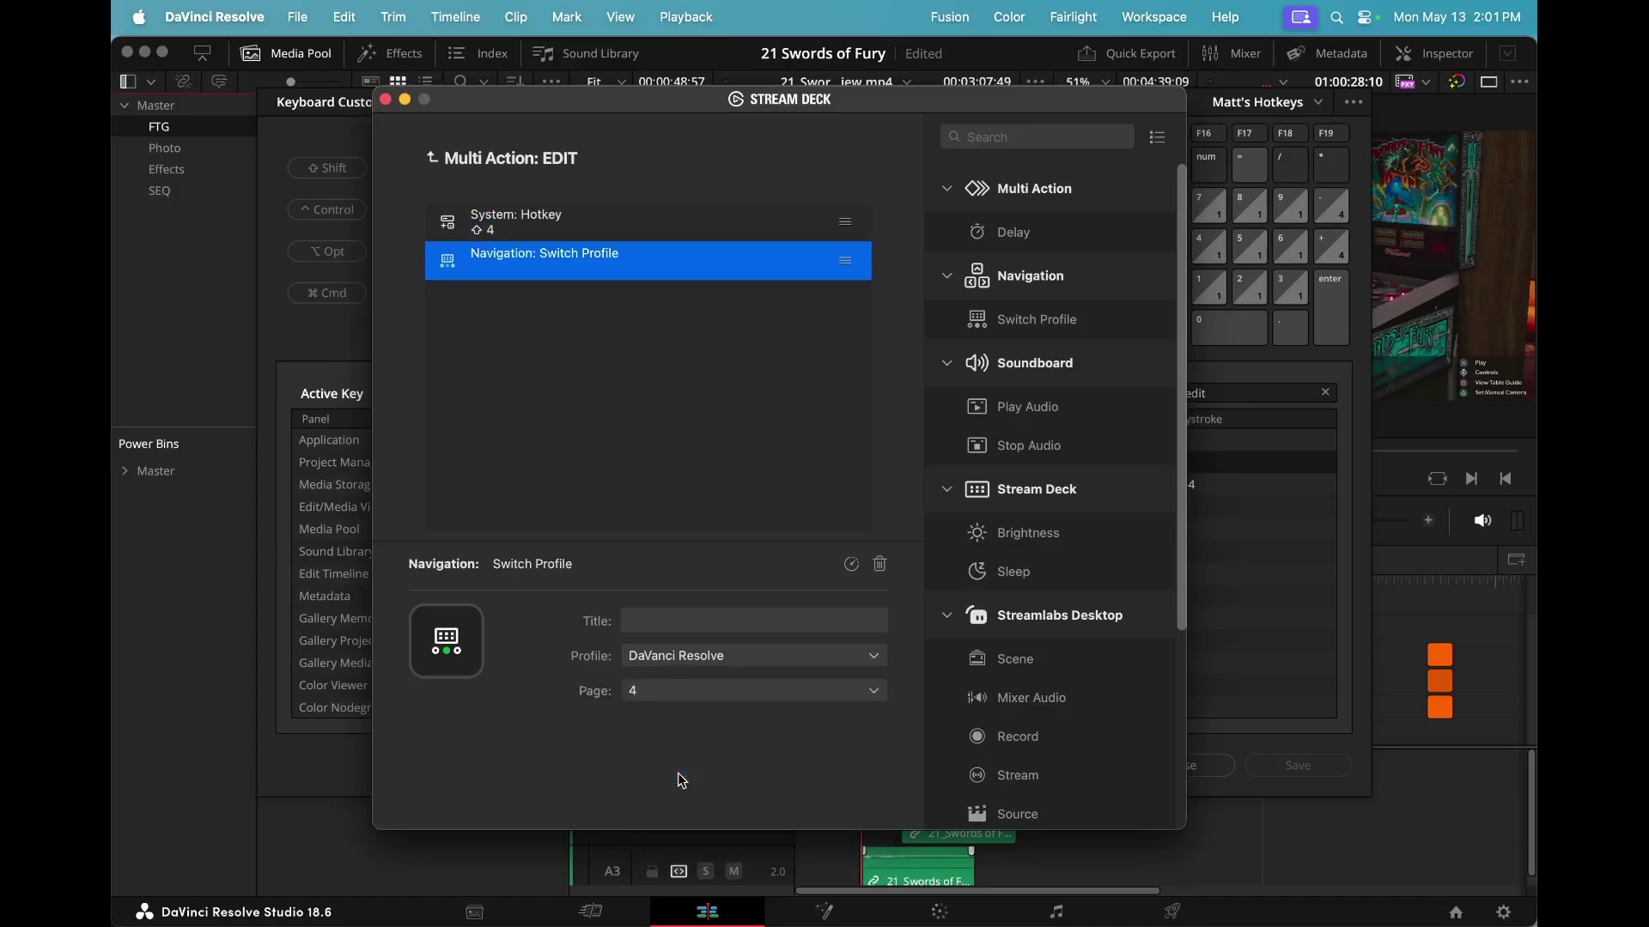
pyautogui.click(785, 417)
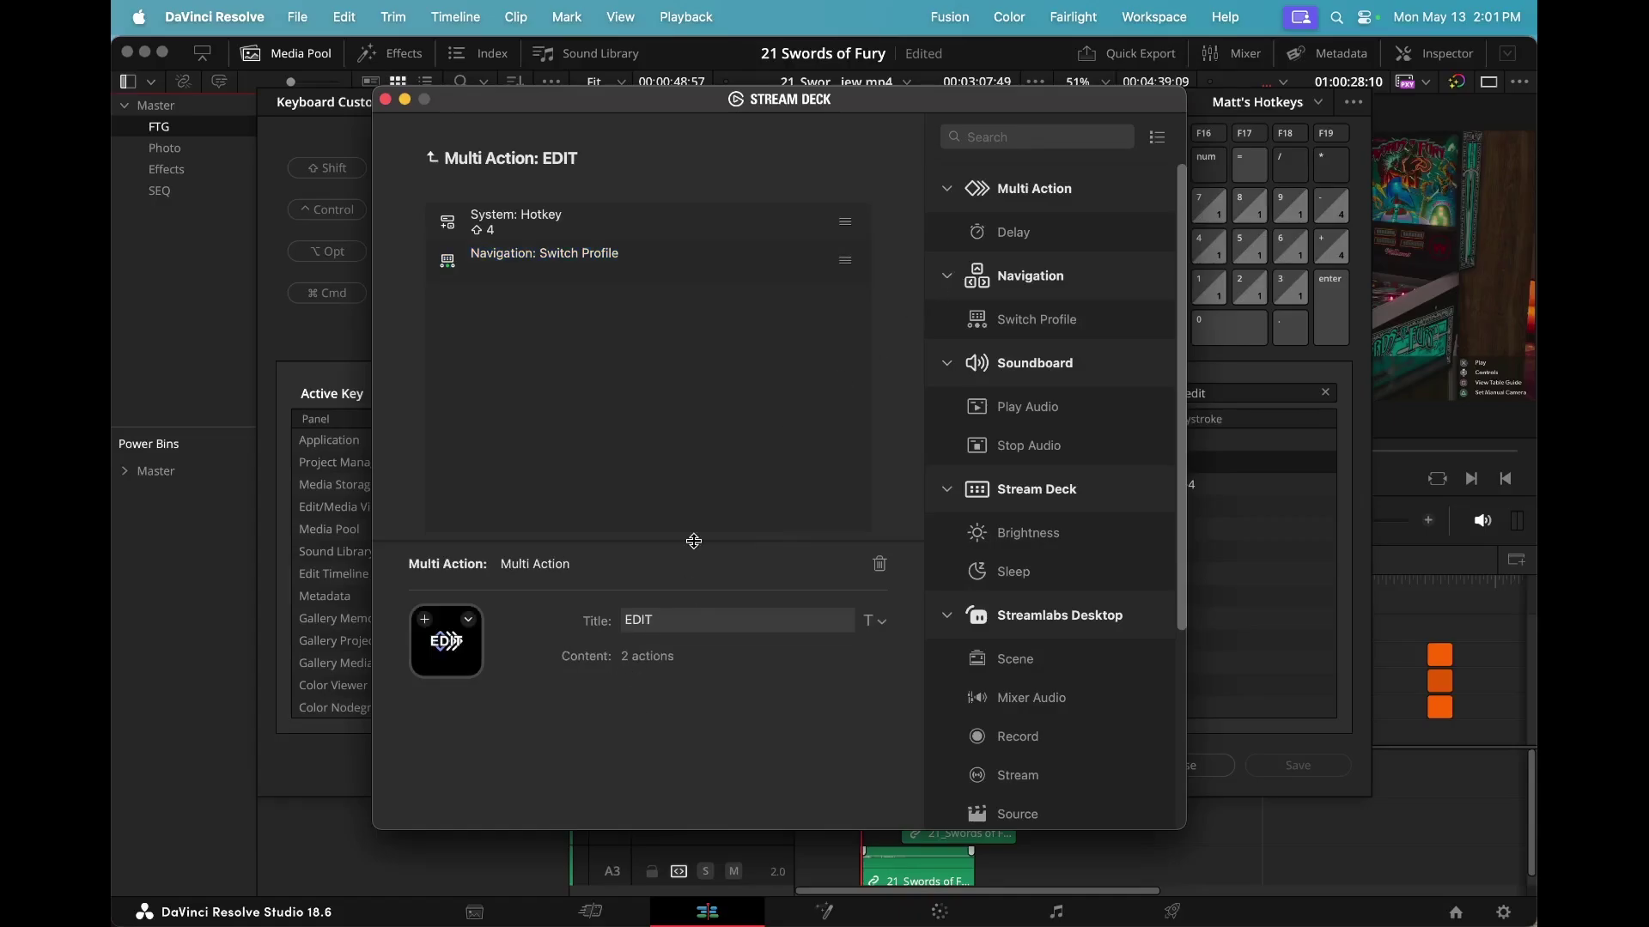
pyautogui.click(432, 158)
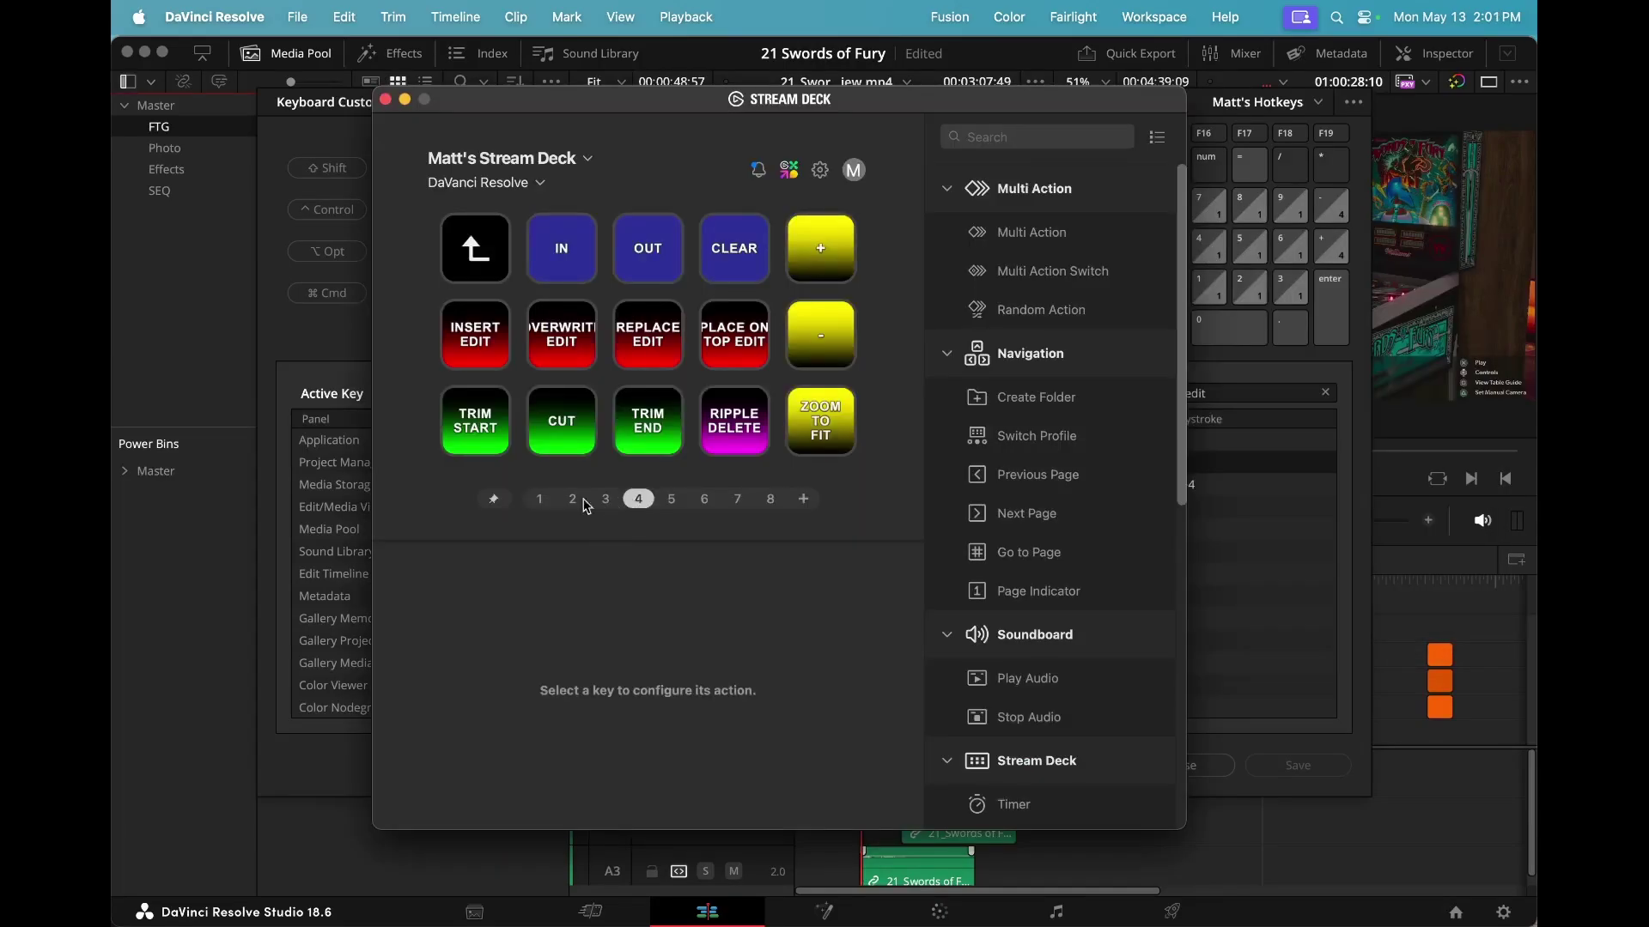
# - Retarget page 4's BACK key to the DaVanci Resolve profile
pyautogui.click(539, 499)
pyautogui.click(637, 499)
pyautogui.rightClick(483, 236)
pyautogui.click(485, 239)
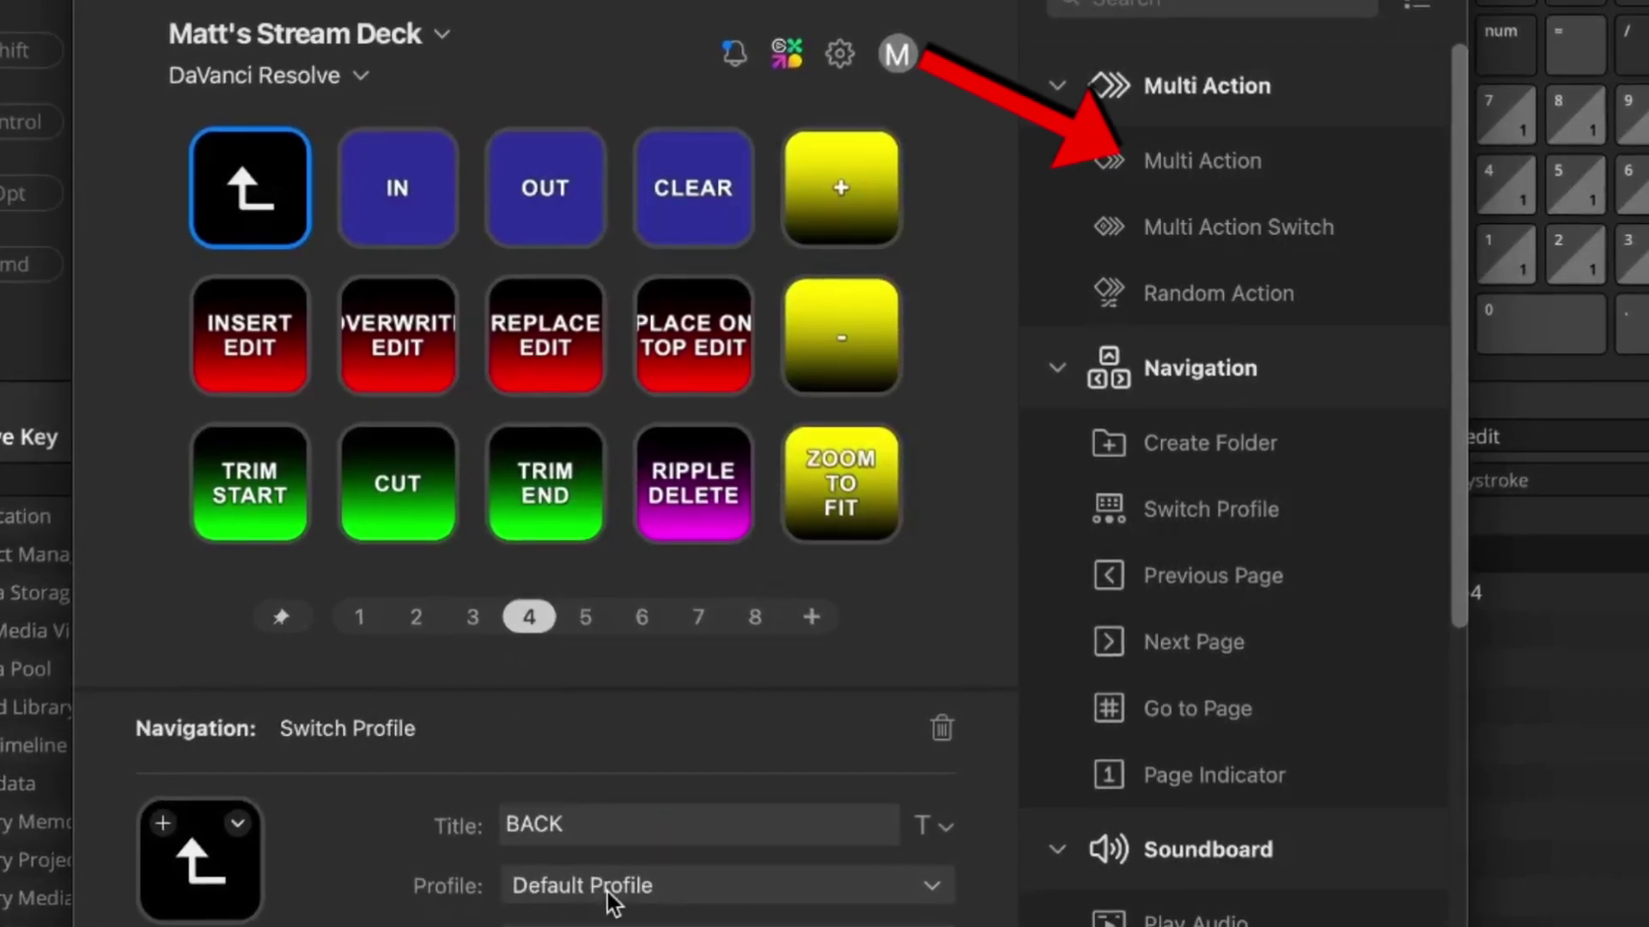
pyautogui.click(611, 893)
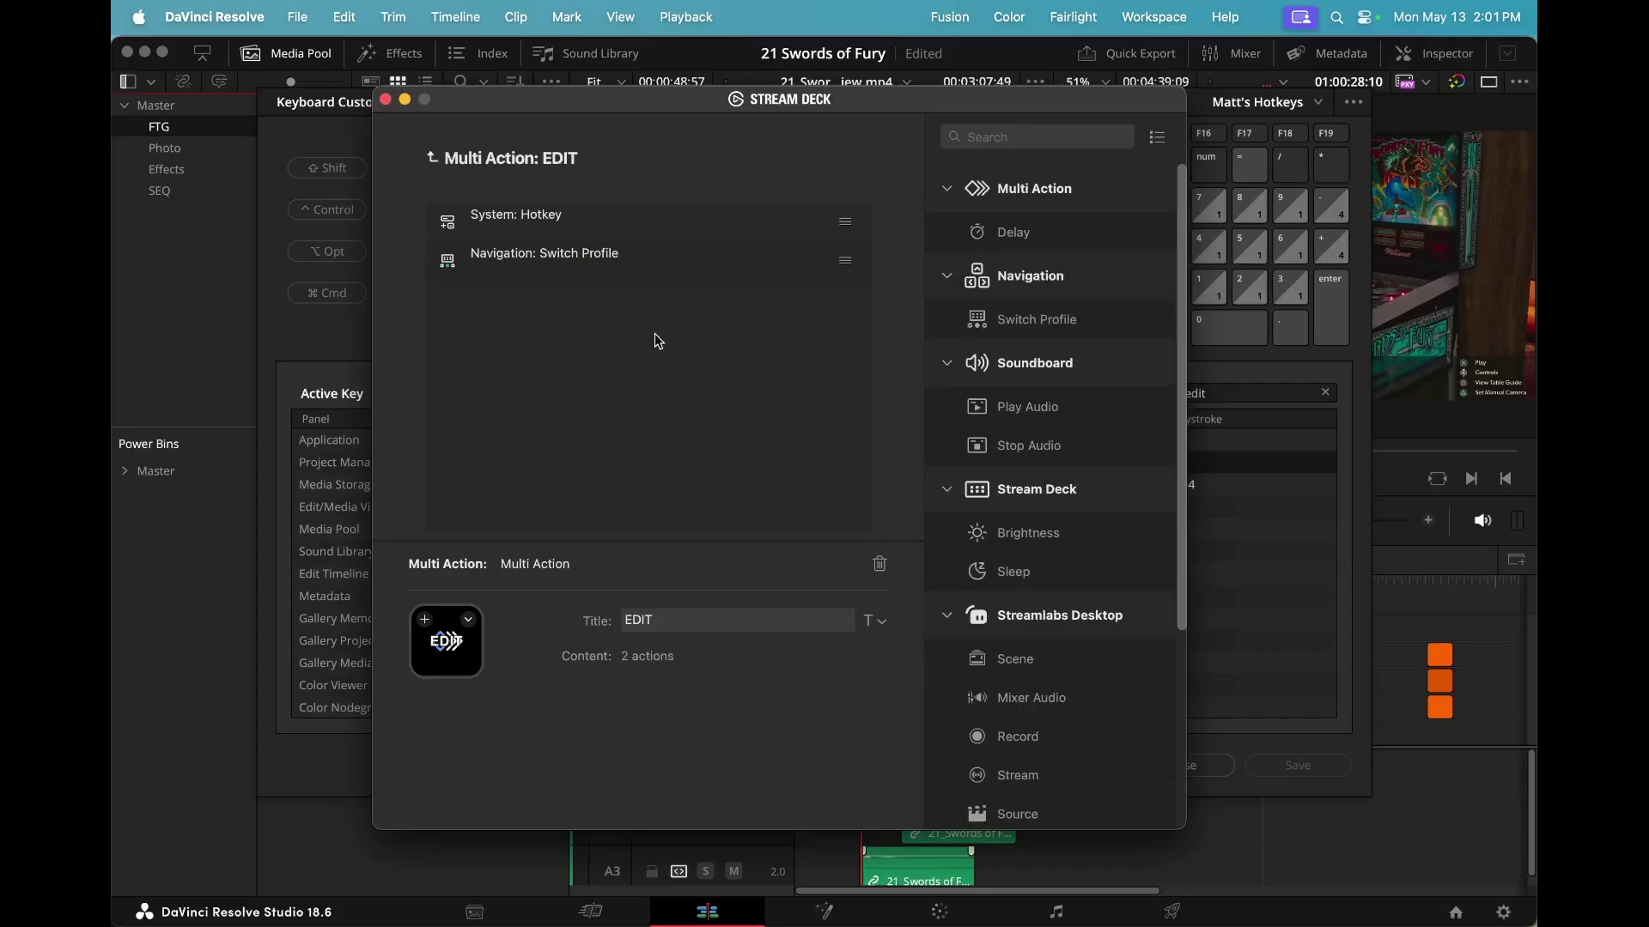
# - Record ⇧4 in EDIT's hotkey step and set its page switch to page 4
pyautogui.click(617, 206)
pyautogui.click(687, 659)
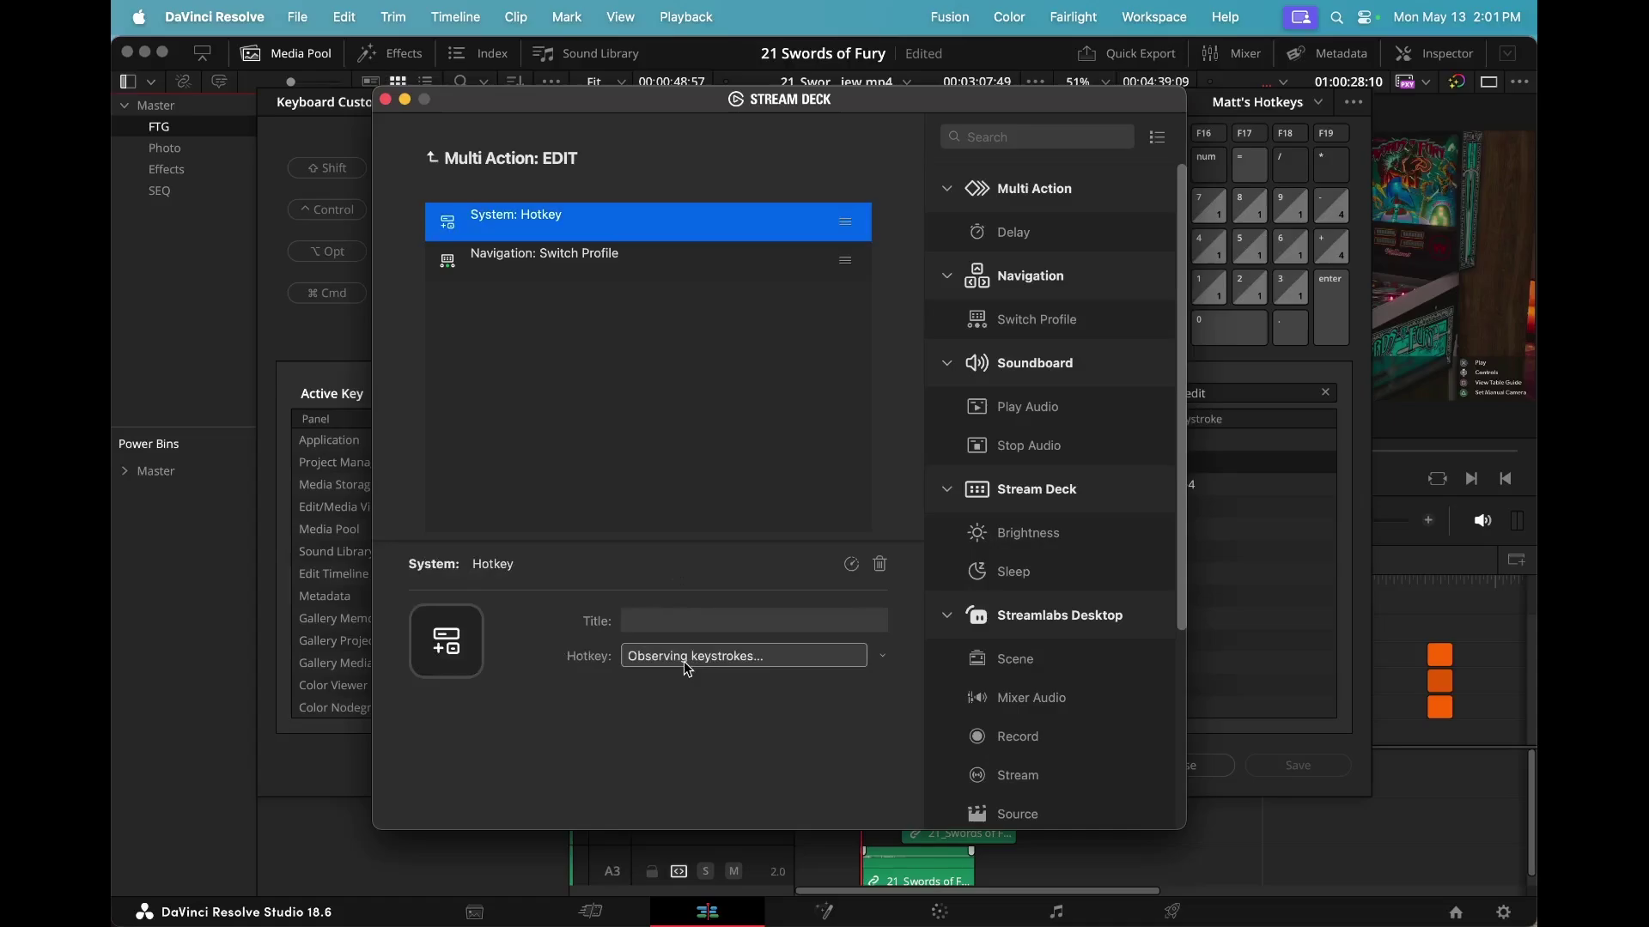
pyautogui.press('shift')
pyautogui.hotkey('shift', '4')
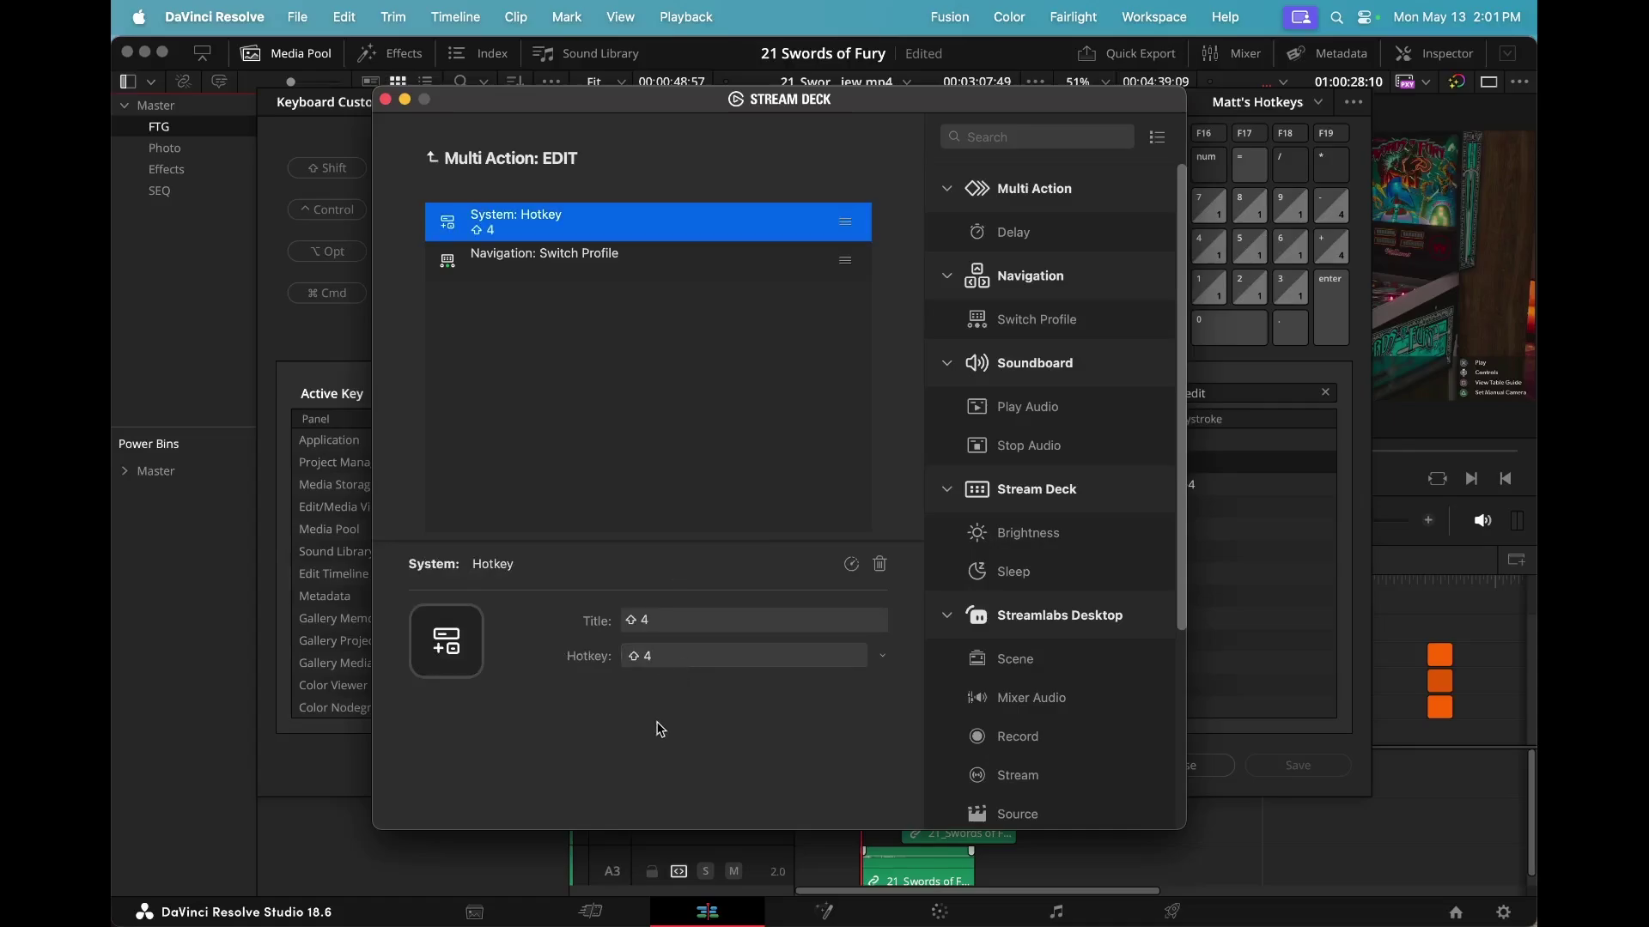
pyautogui.click(683, 257)
pyautogui.click(707, 697)
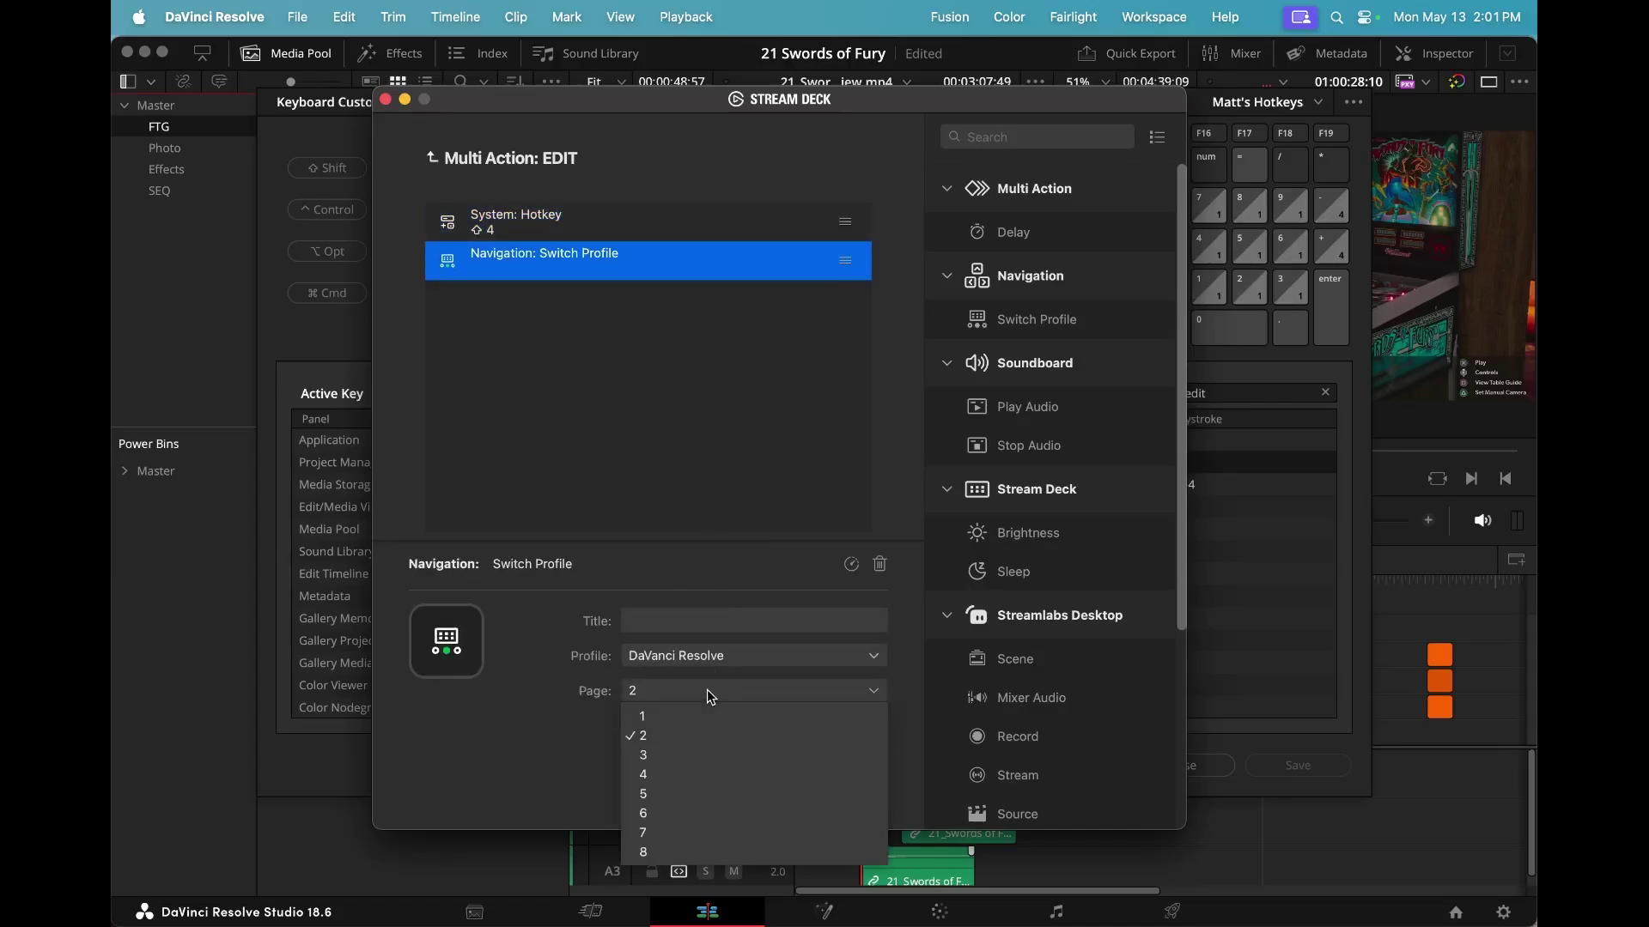
pyautogui.click(678, 774)
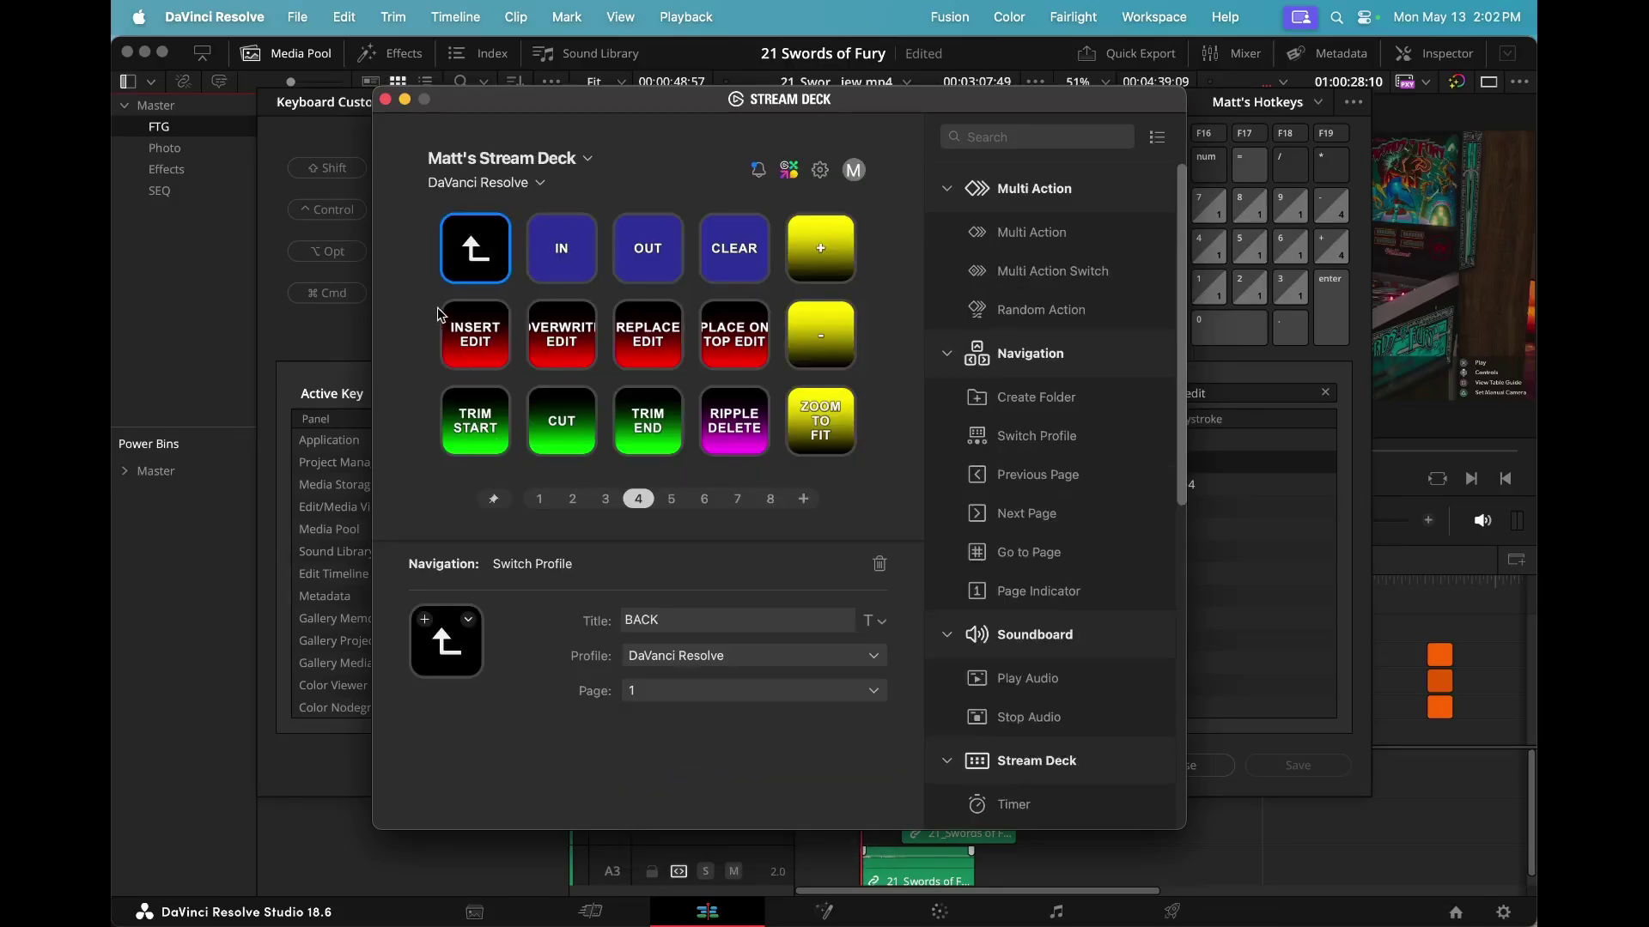
# - Close Preferences, review the MEDIA multi-action's actions, then select the EDIT key
pyautogui.click(385, 99)
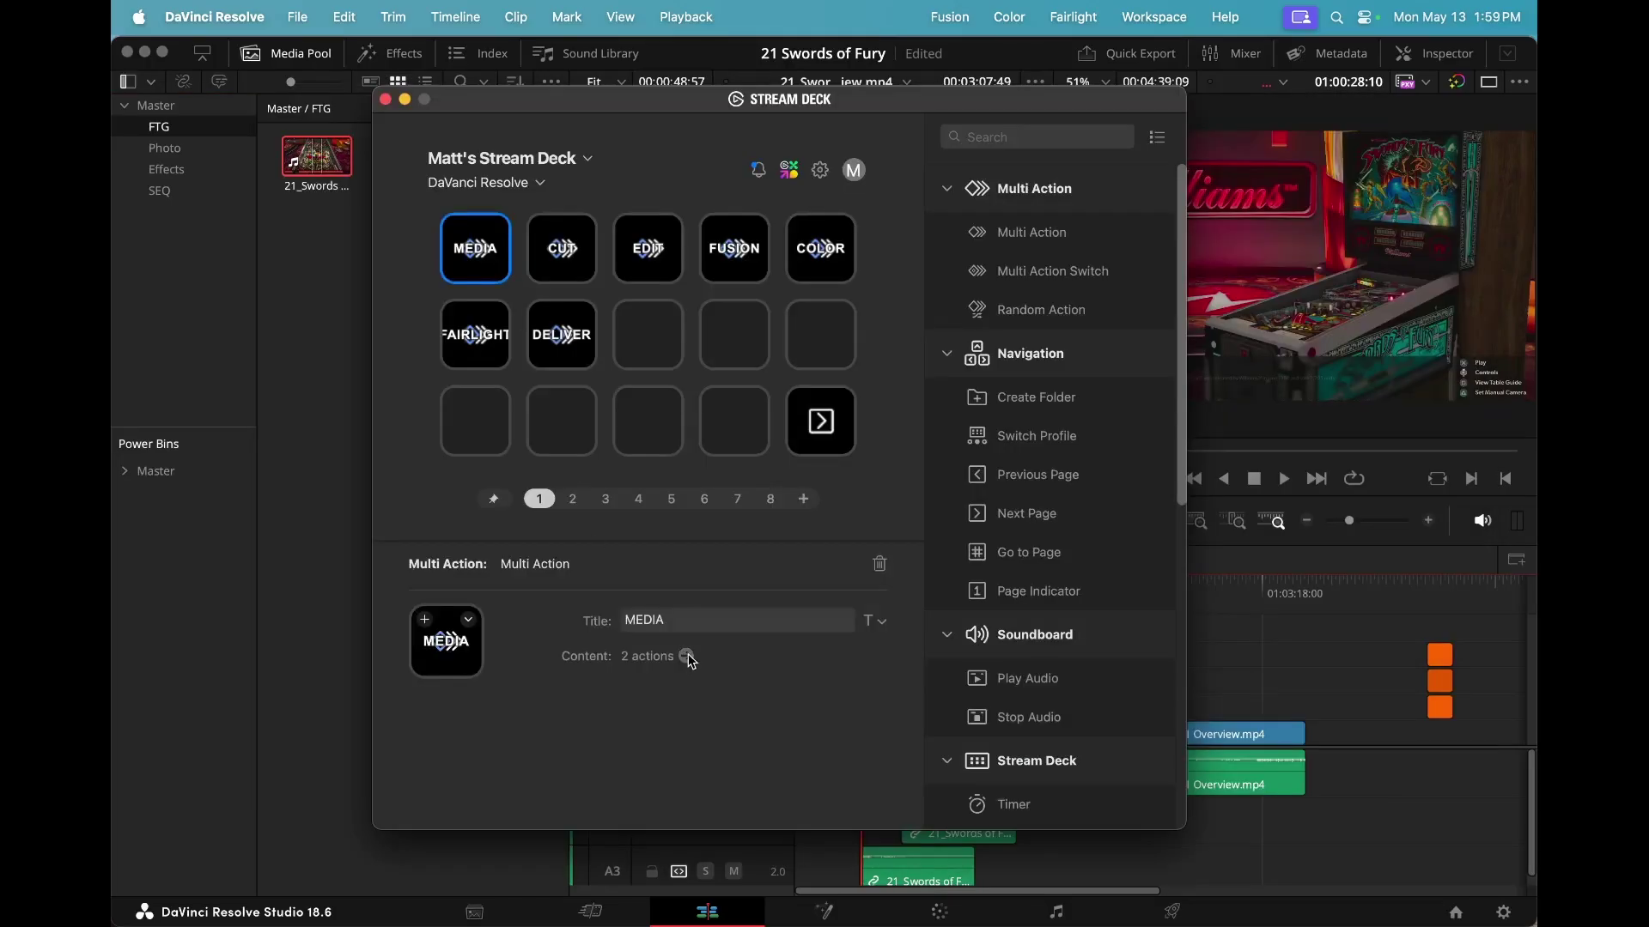
pyautogui.click(688, 656)
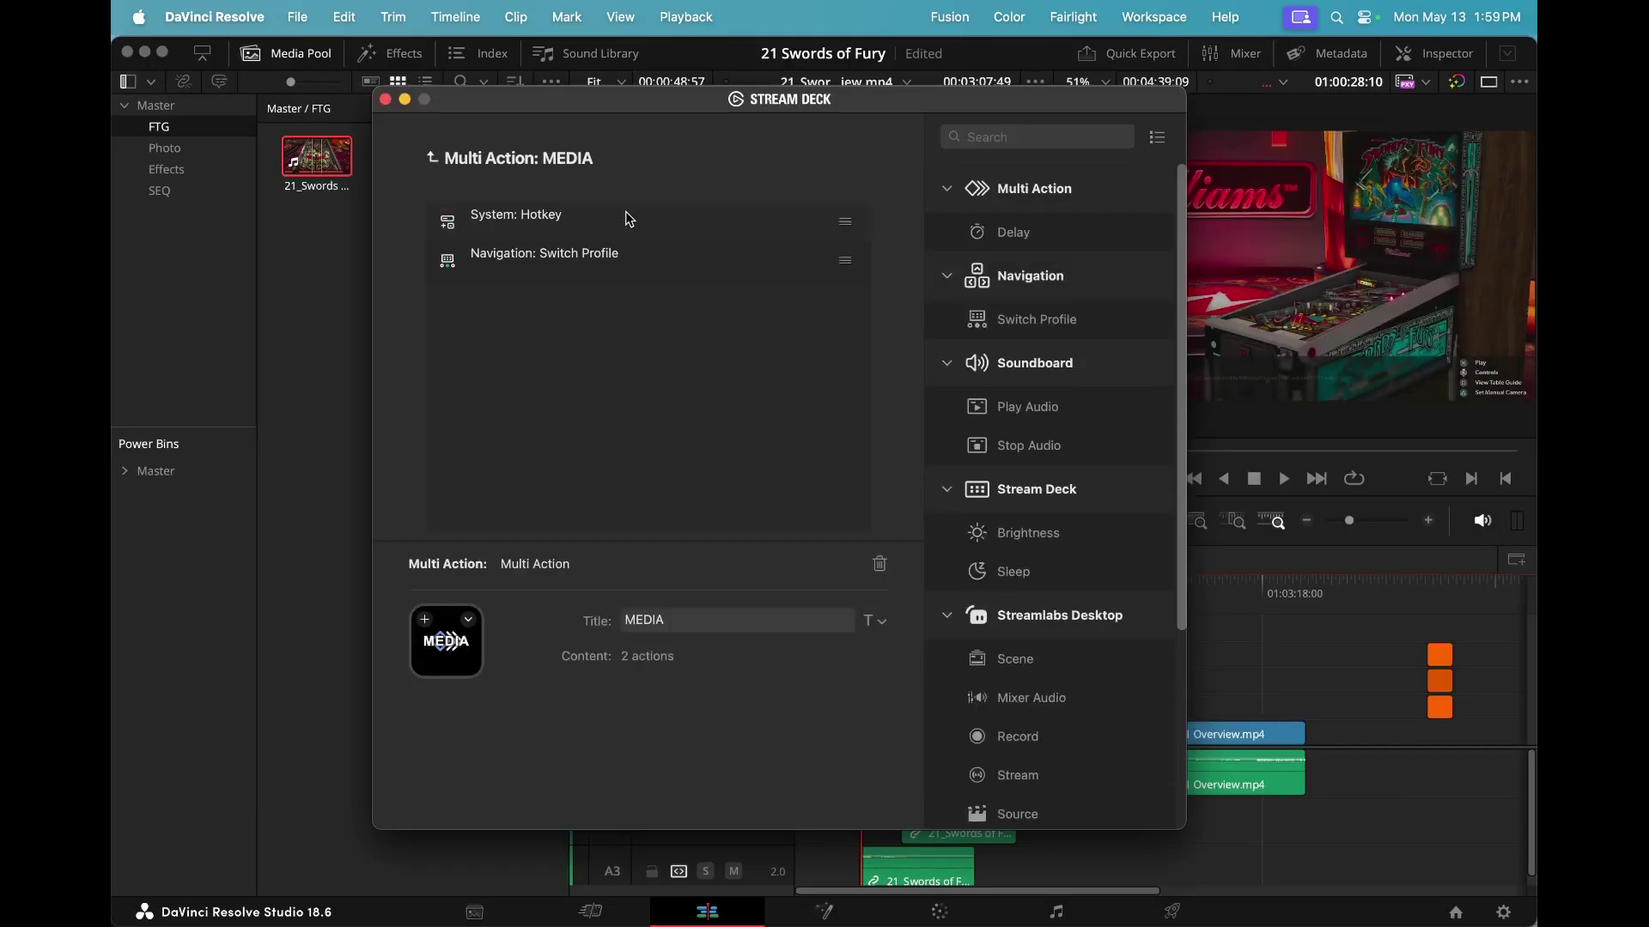
pyautogui.click(438, 161)
pyautogui.click(659, 265)
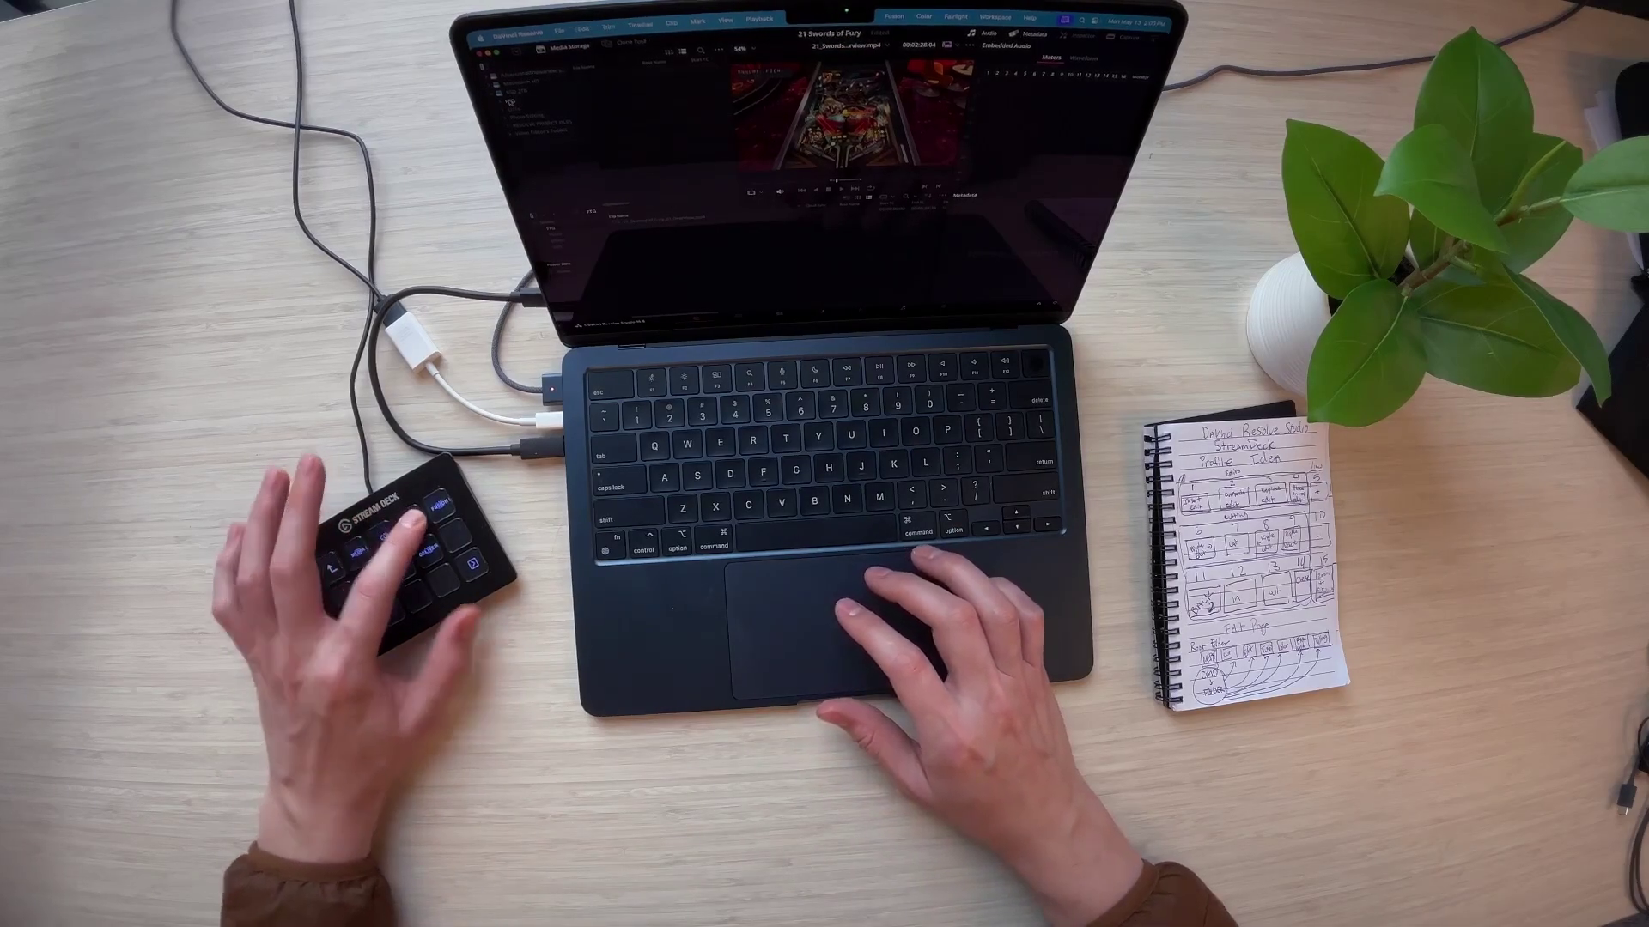
# - Switch Resolve to its Edit page and advance the playhead further along the timeline
pyautogui.hotkey('shift', '4')
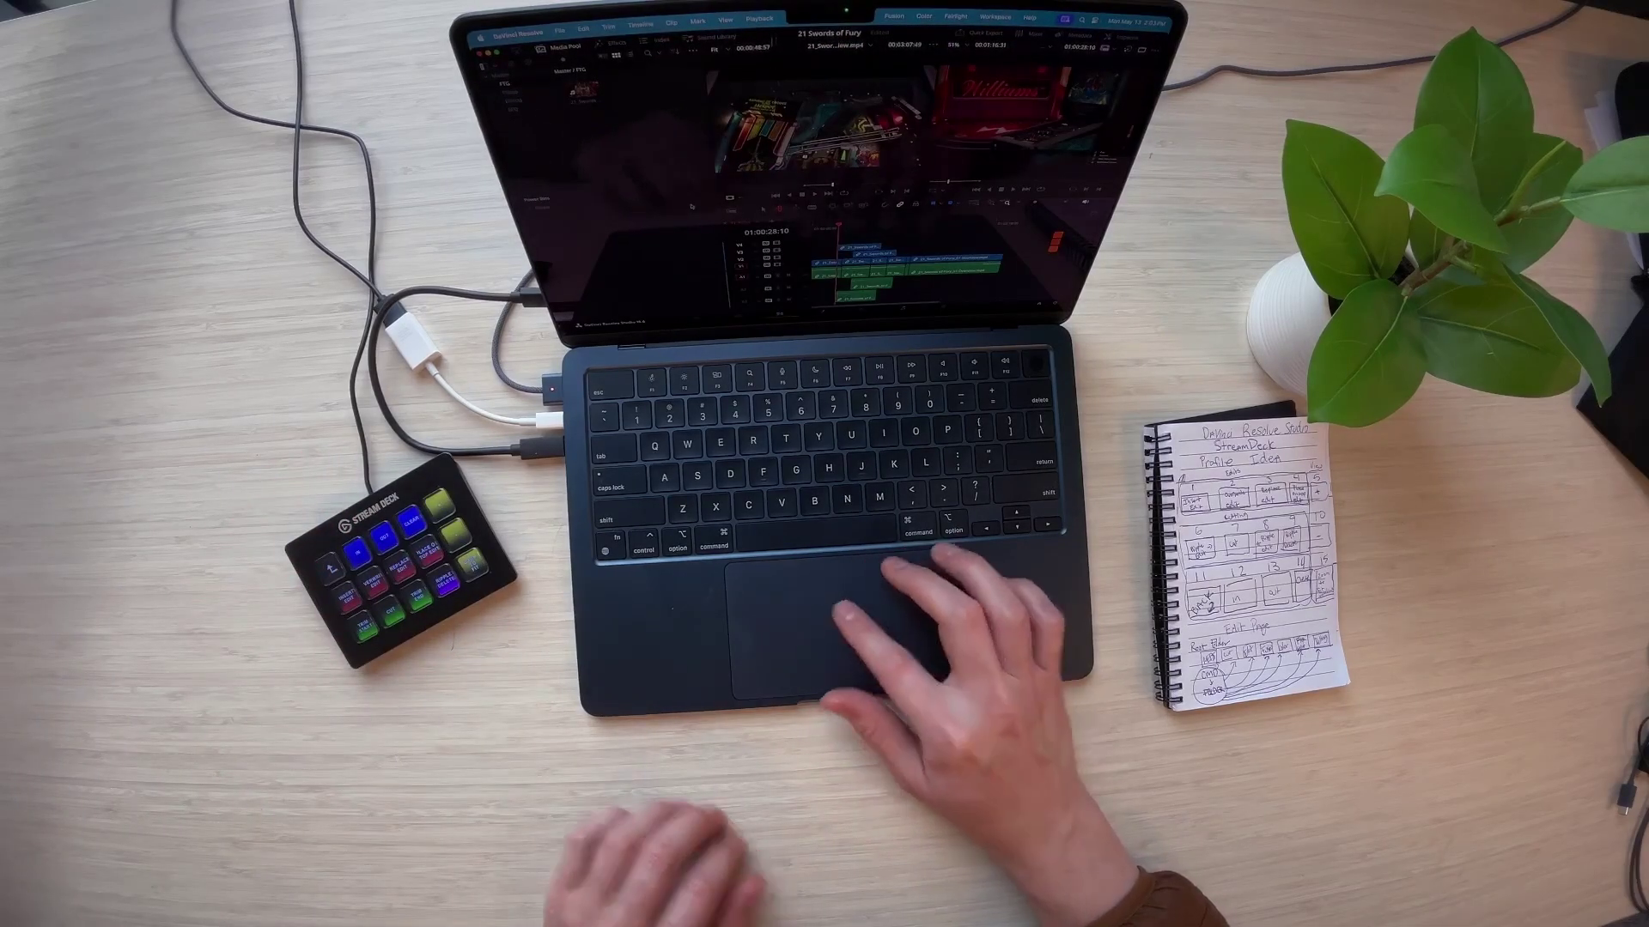
pyautogui.click(929, 225)
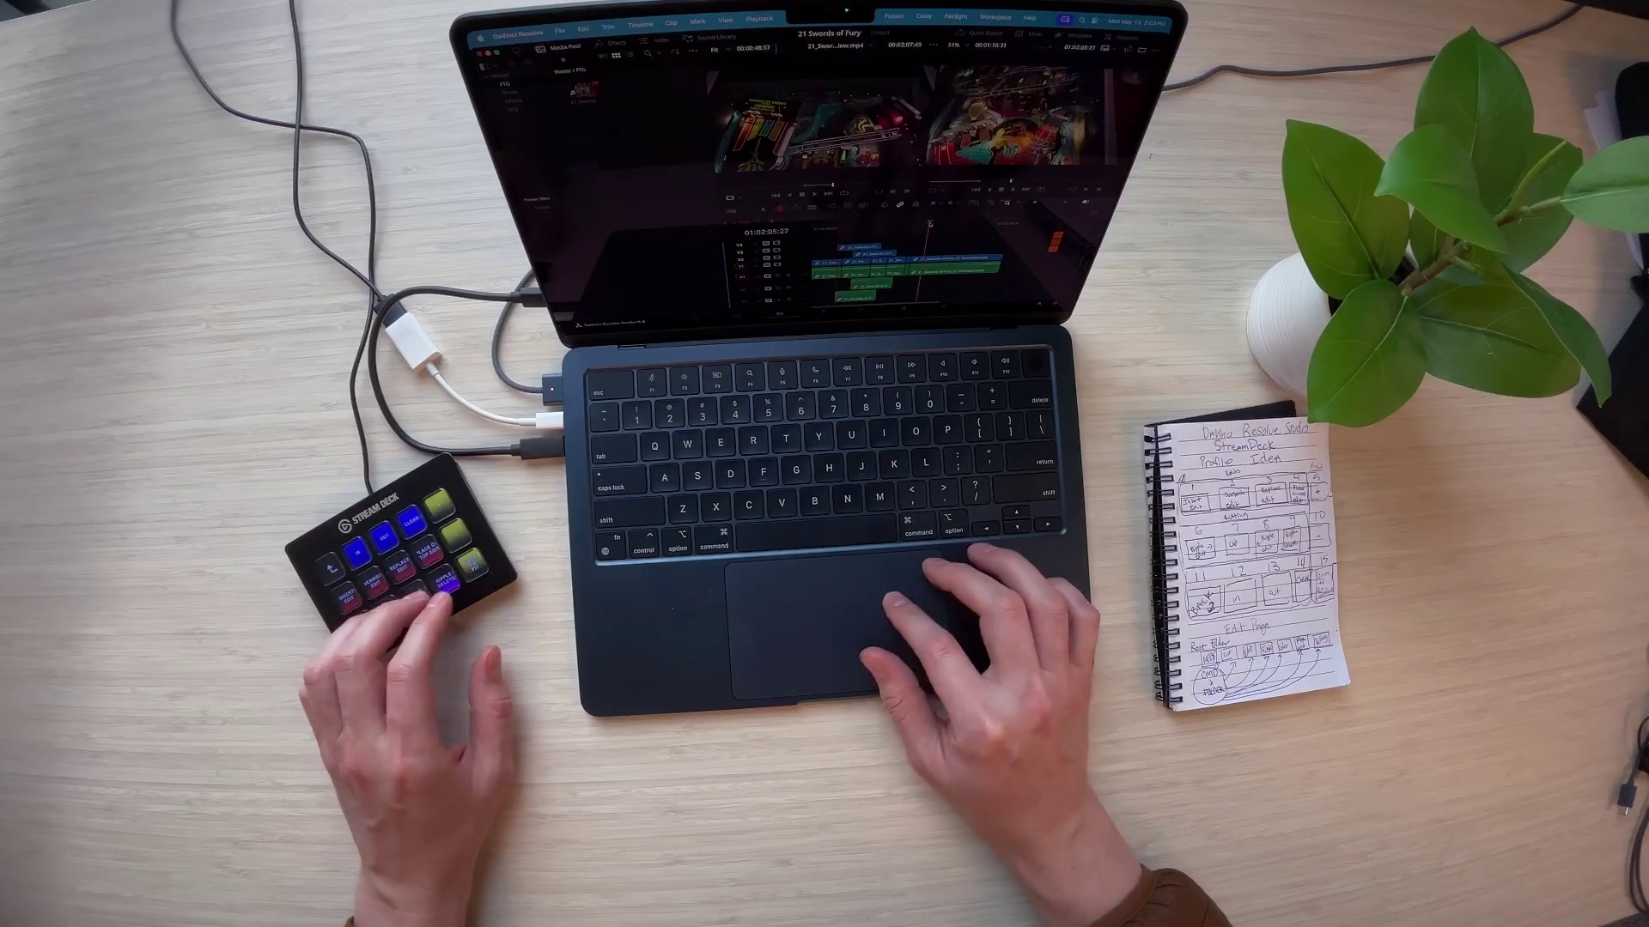
pyautogui.hotkey('shift', ']')
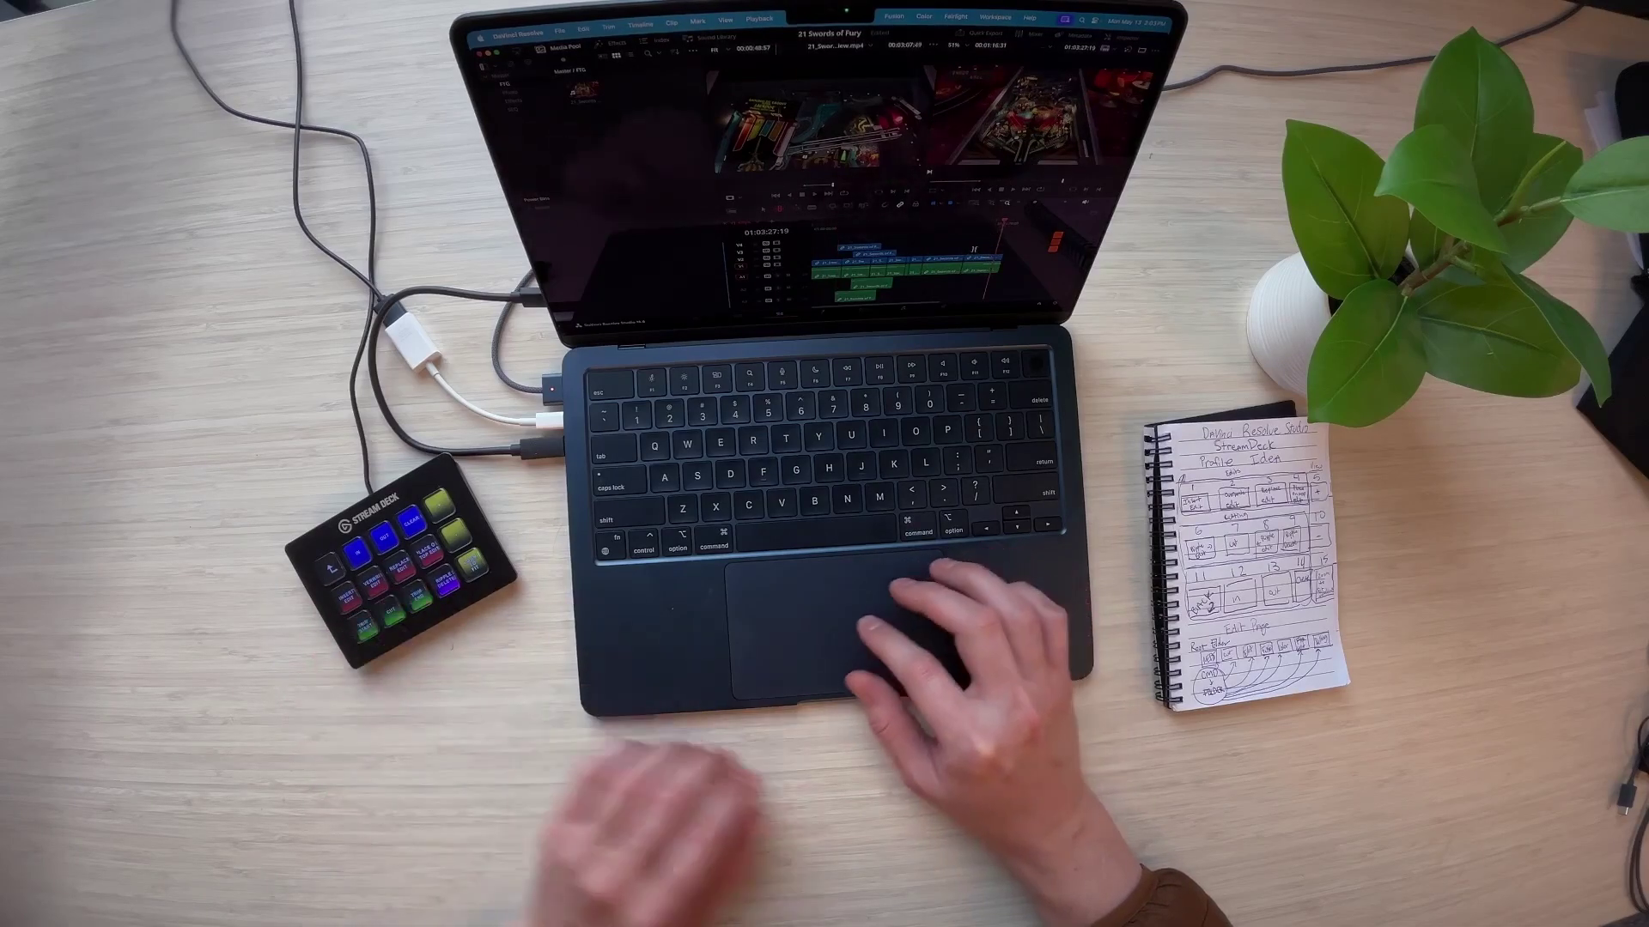